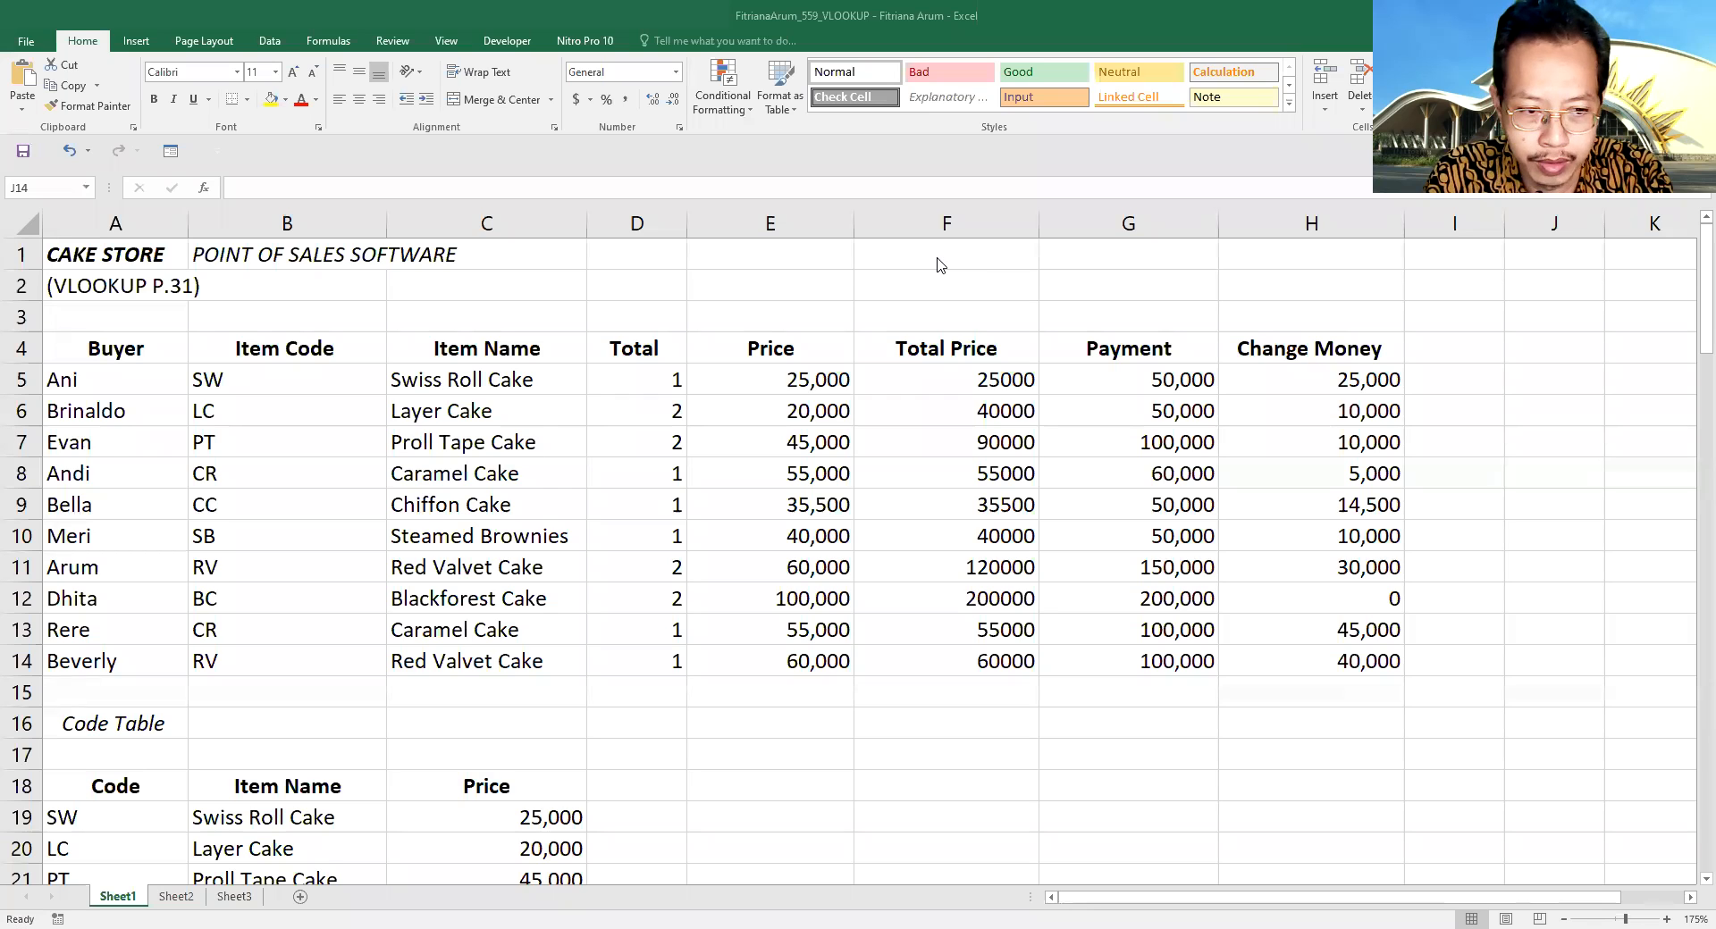
- Examine the first sales record's fields and formulas in row 5, then look over the Code Table below
{"action": "left_click", "coordinate": [69, 381]}
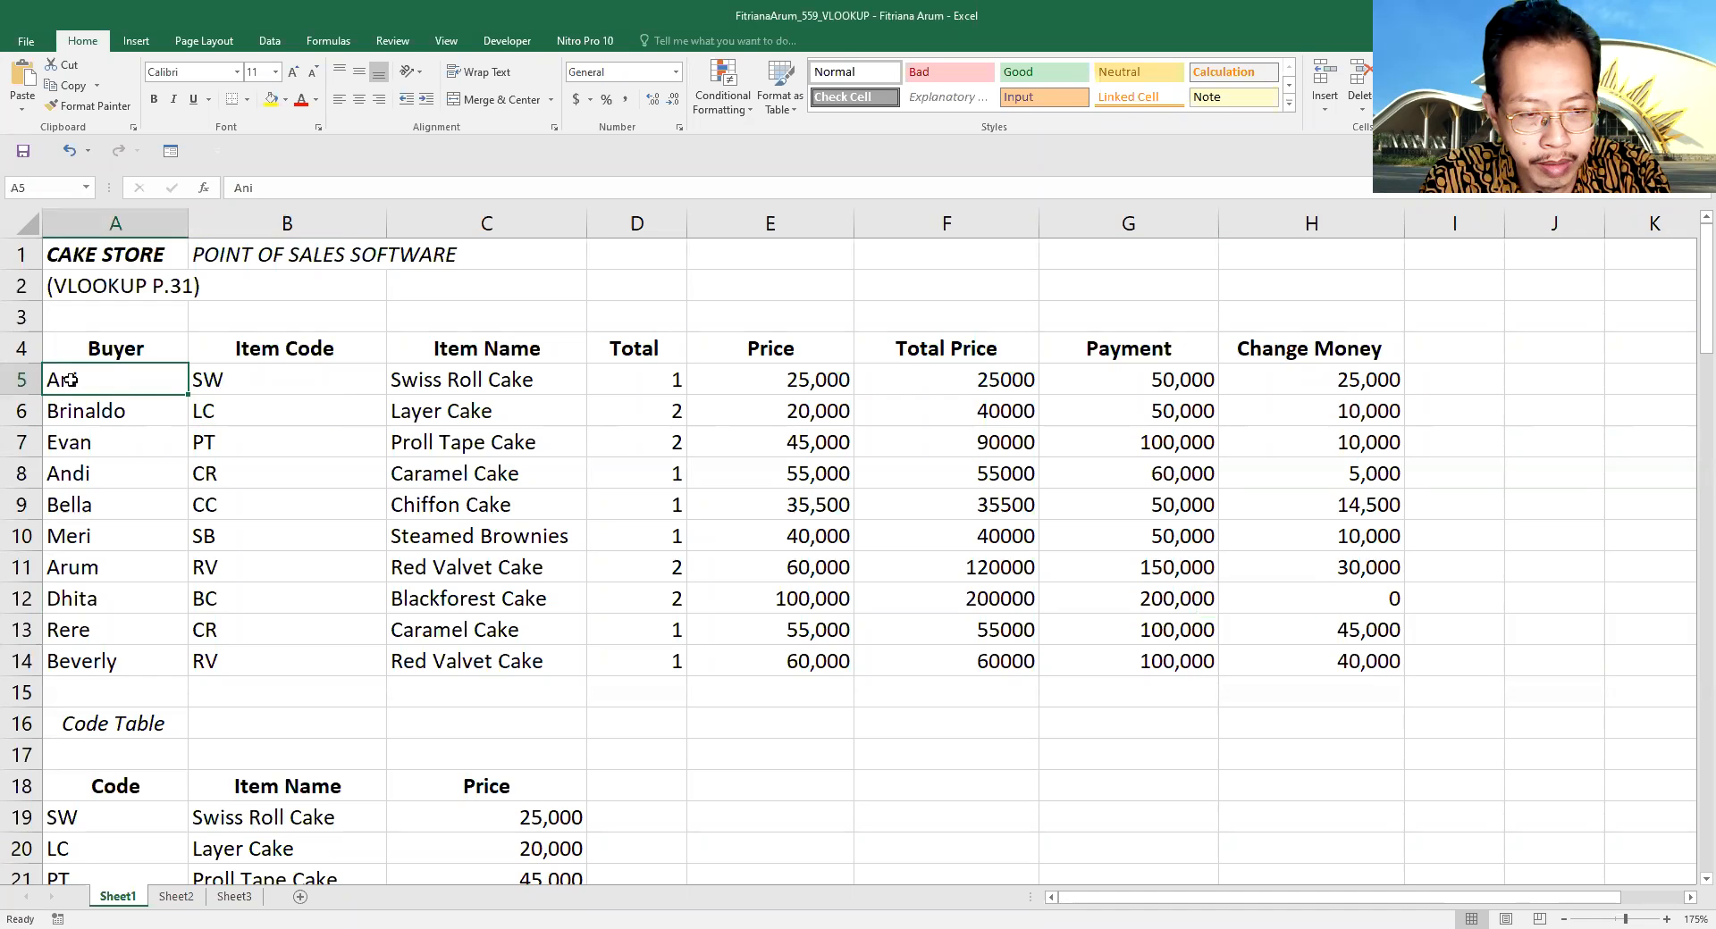
{"action": "left_click", "coordinate": [238, 380]}
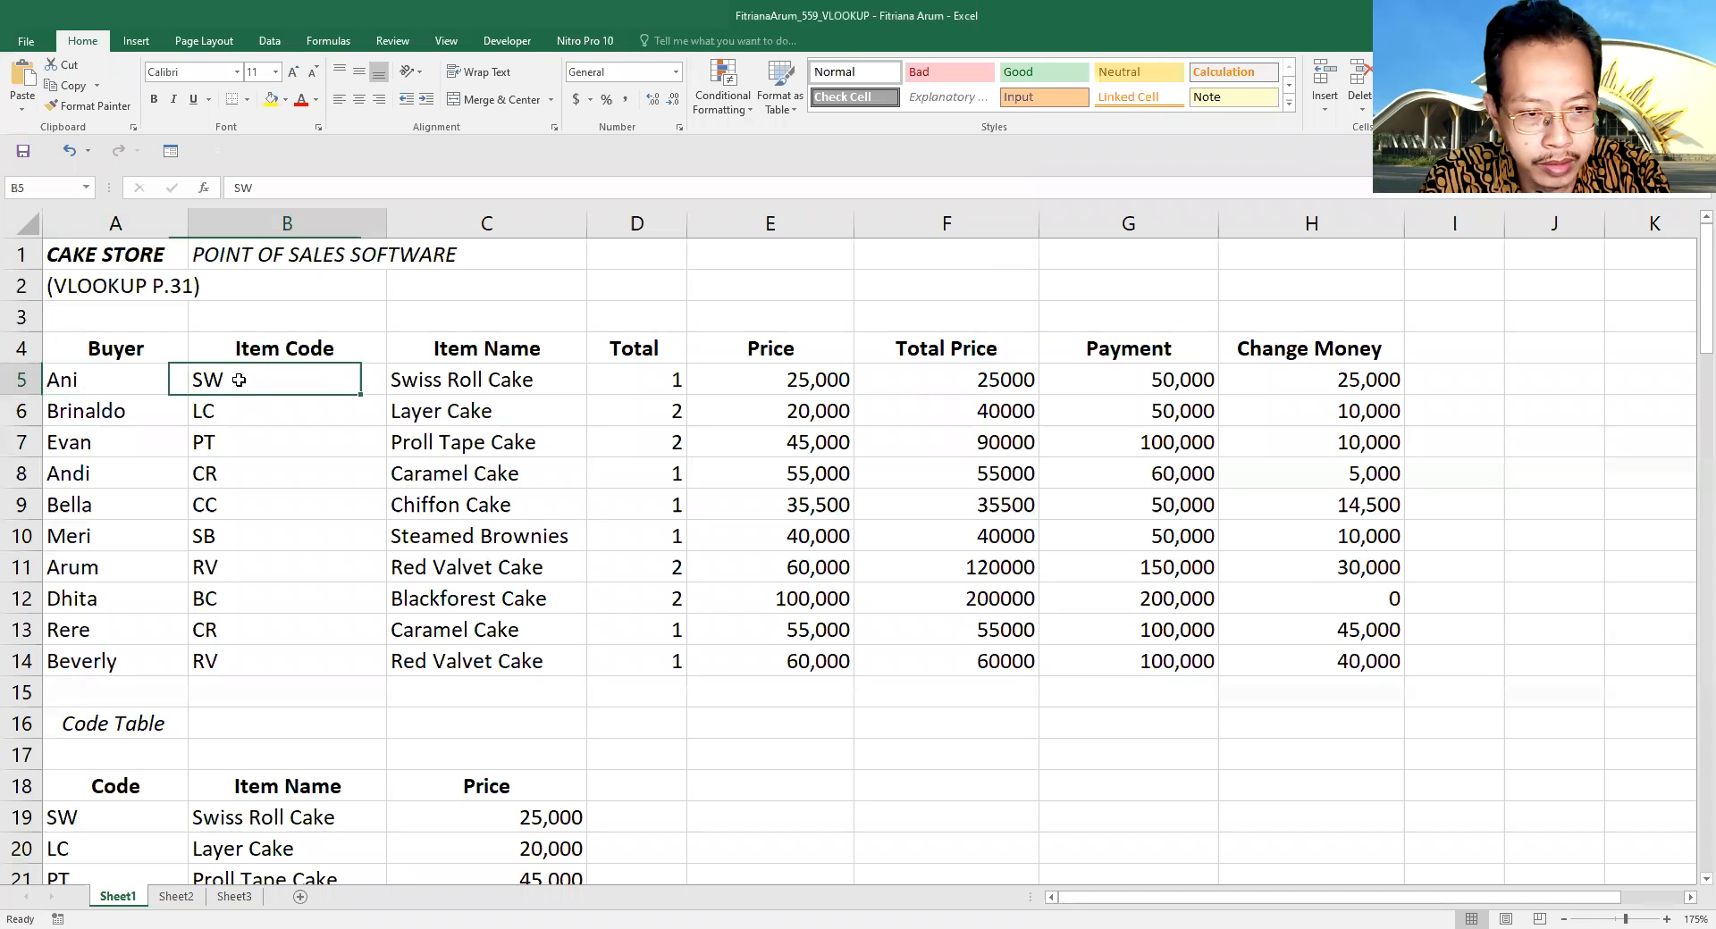
{"action": "left_click", "coordinate": [460, 378]}
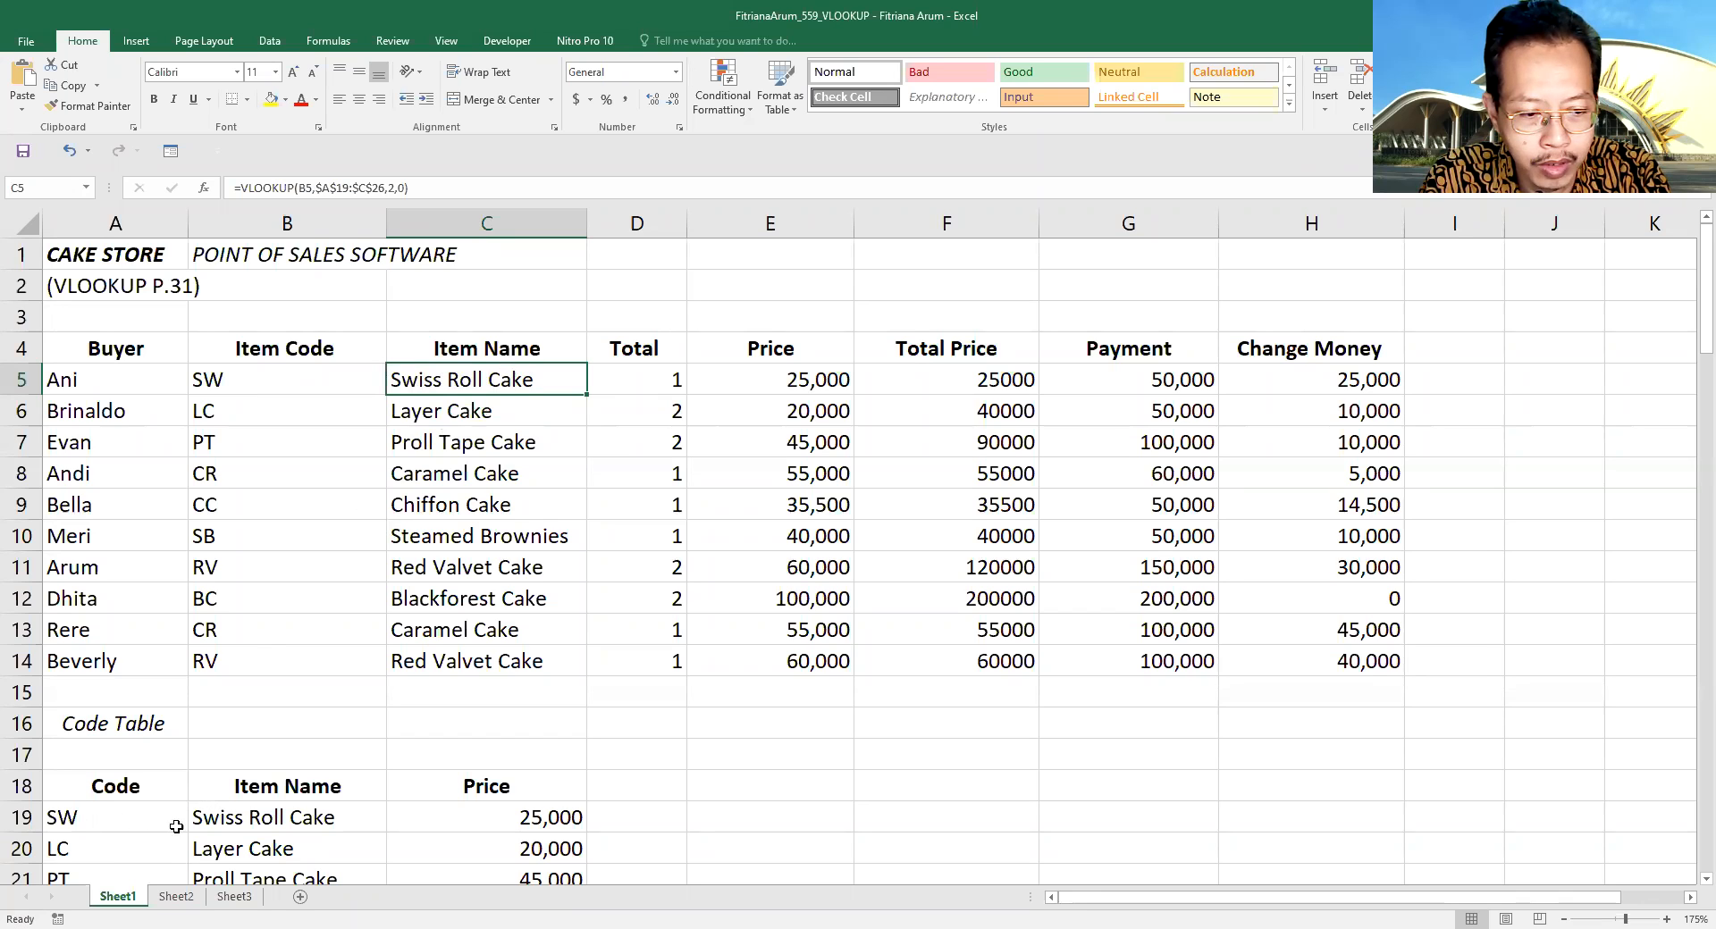
{"action": "left_click", "coordinate": [652, 383]}
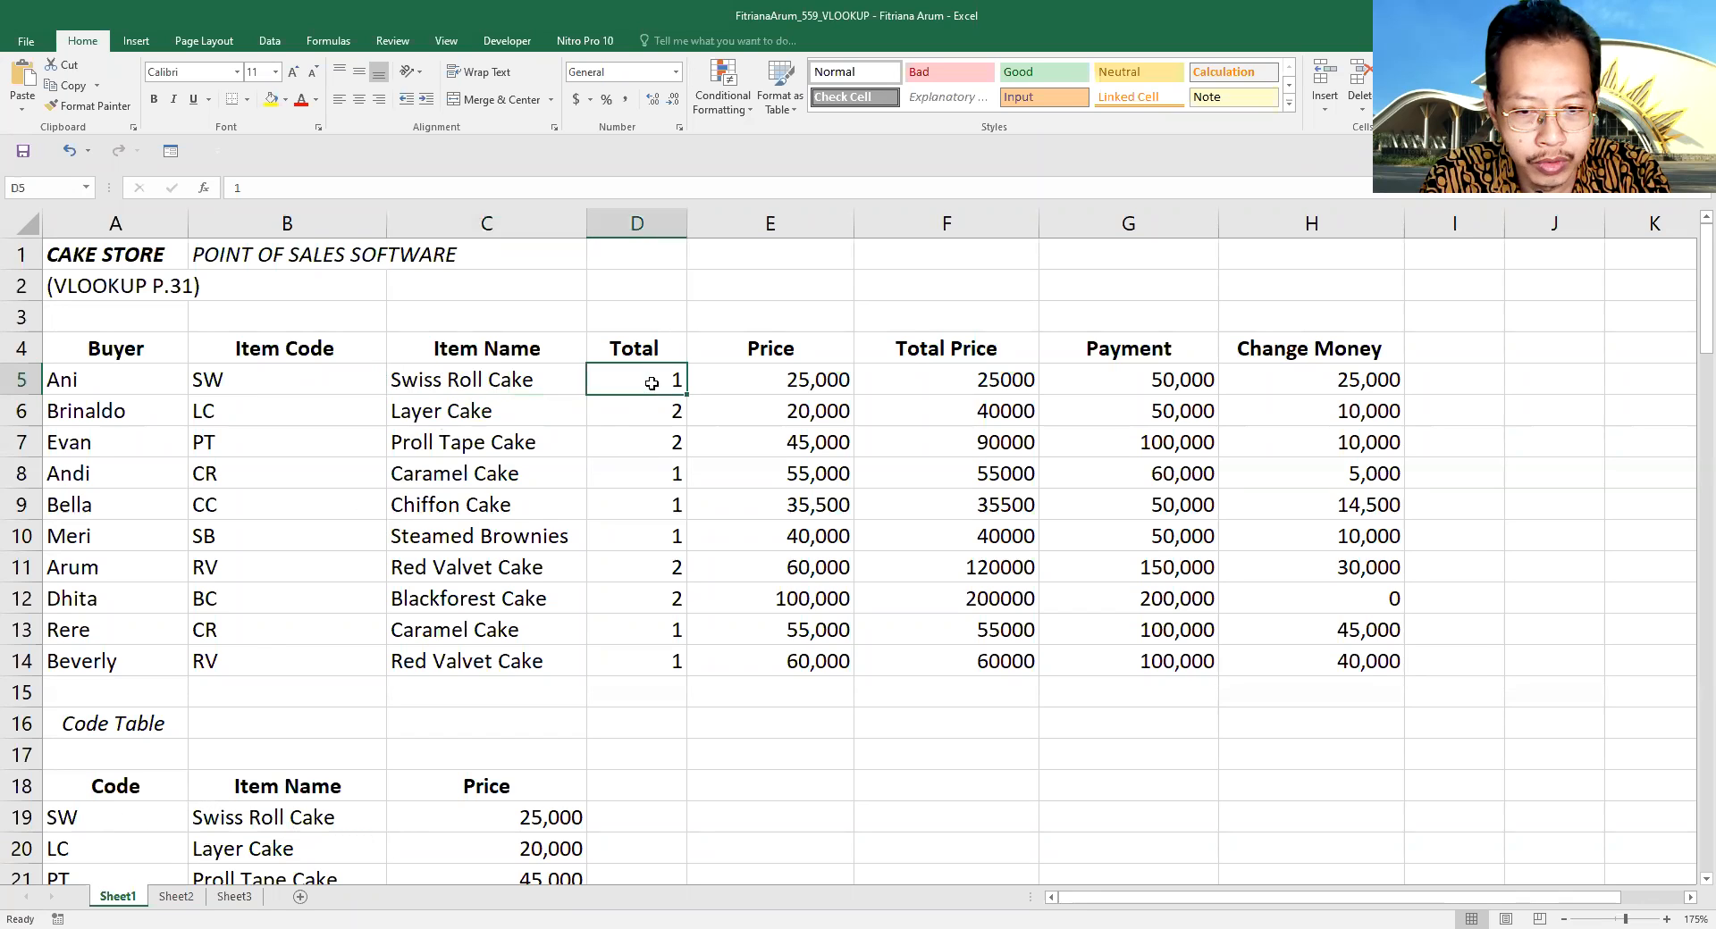
{"action": "left_click", "coordinate": [810, 383]}
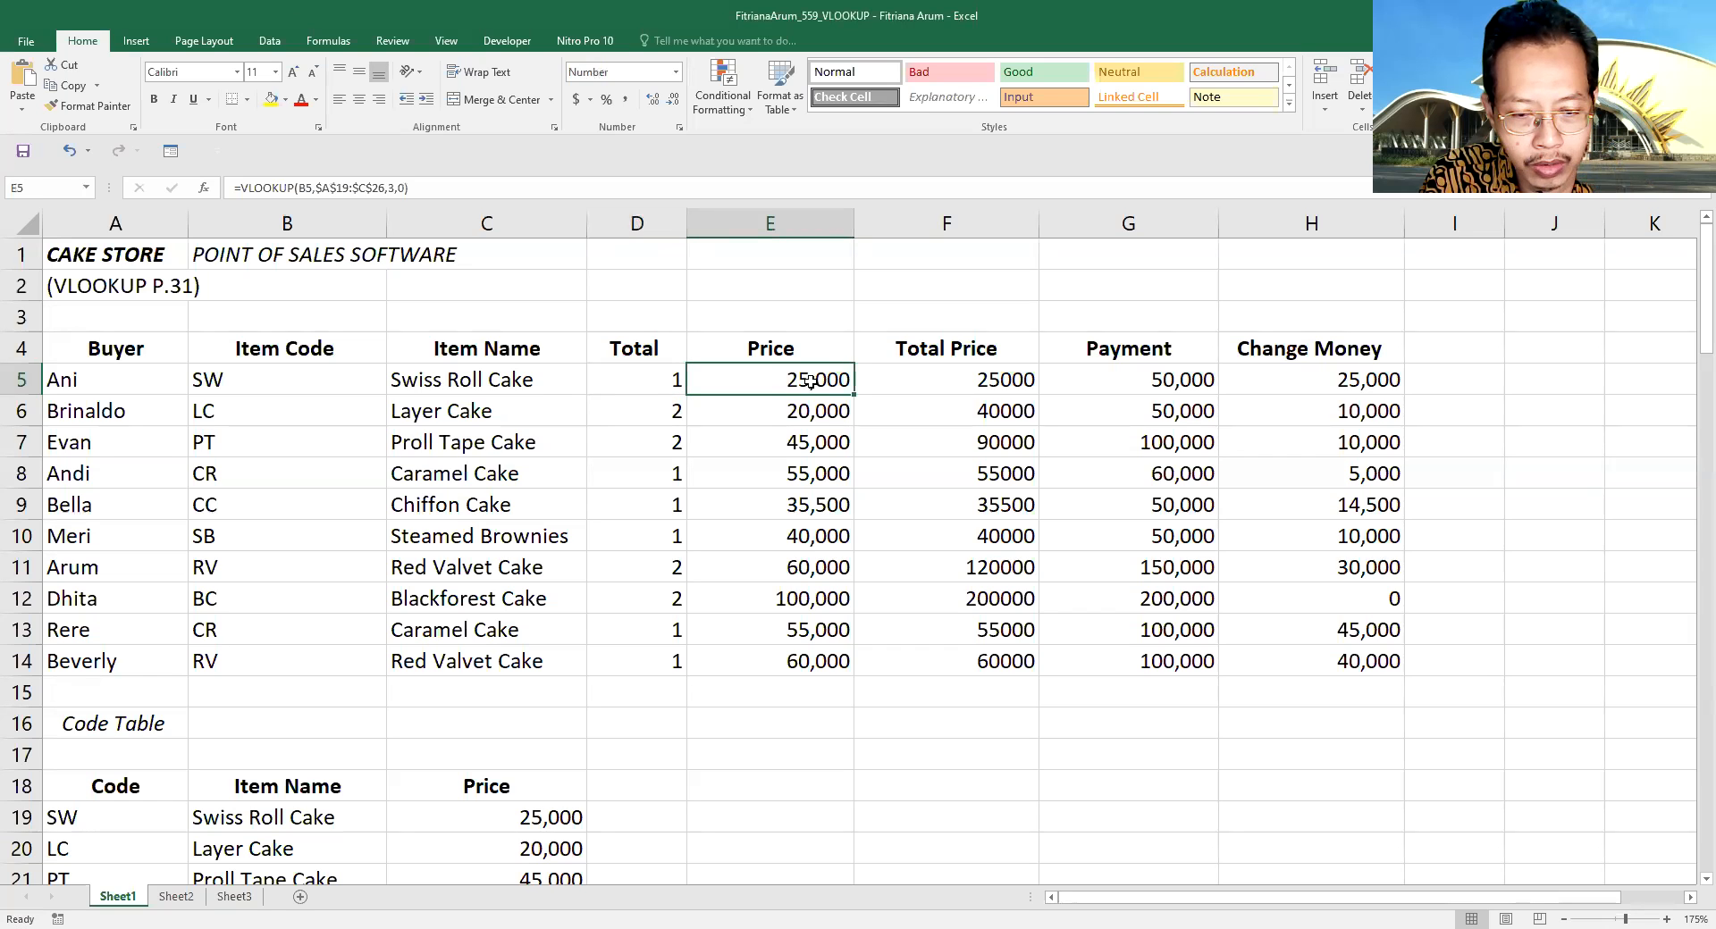
{"action": "left_click", "coordinate": [974, 379]}
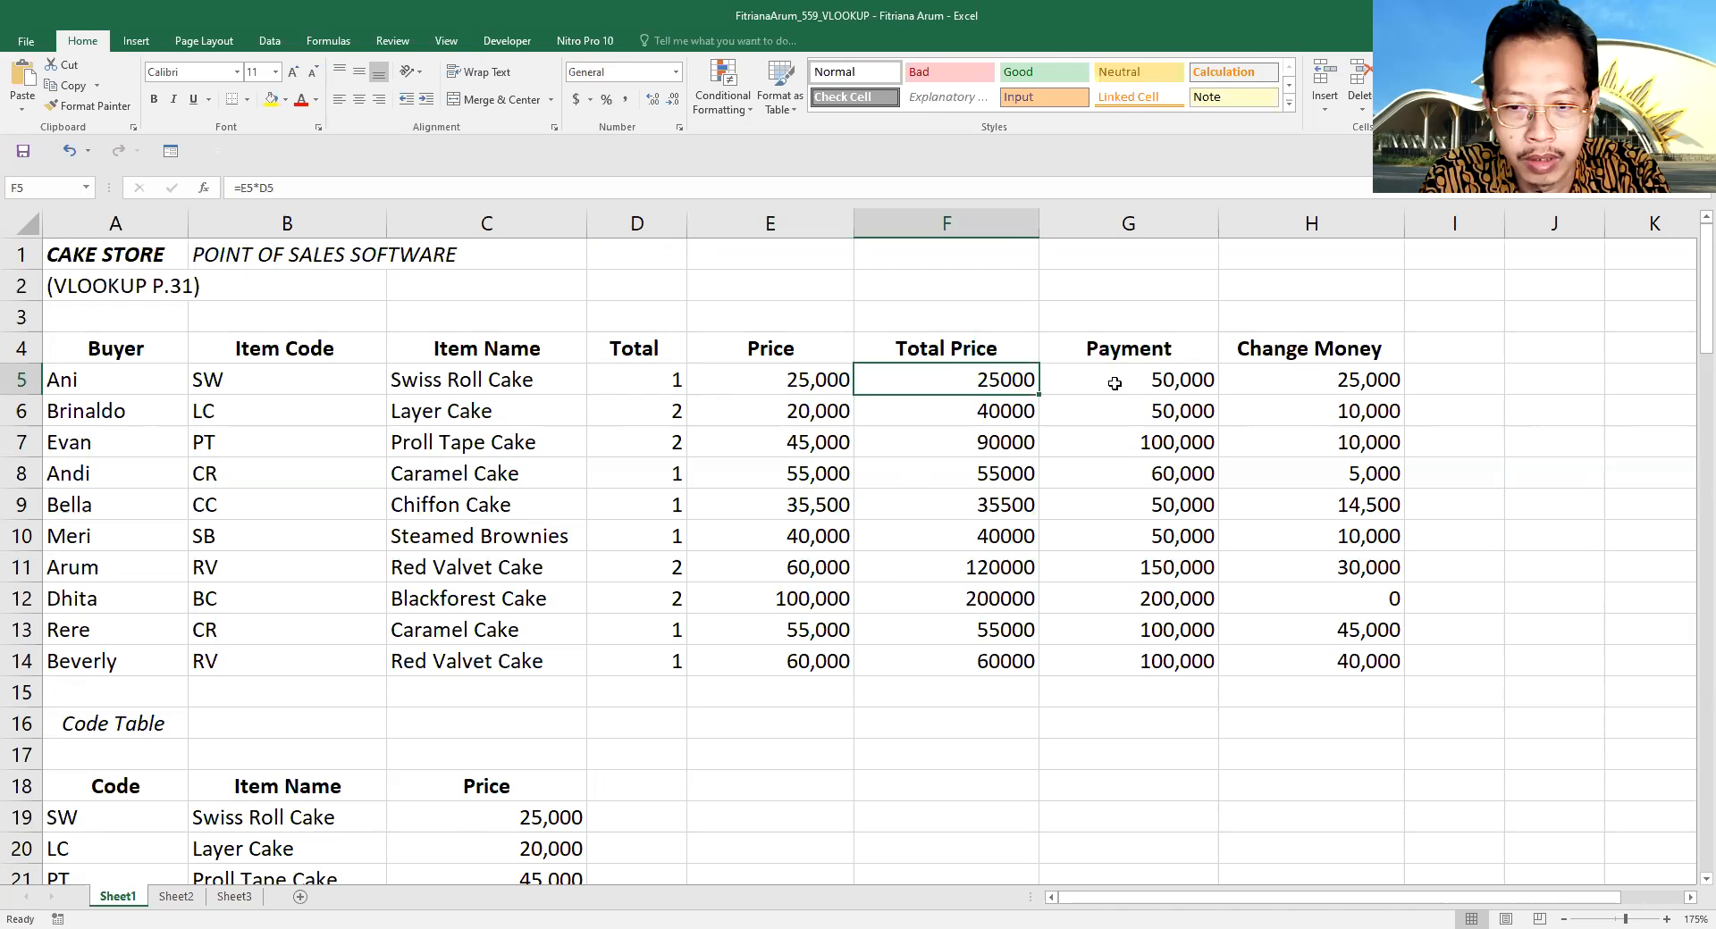
{"action": "left_click", "coordinate": [1178, 381]}
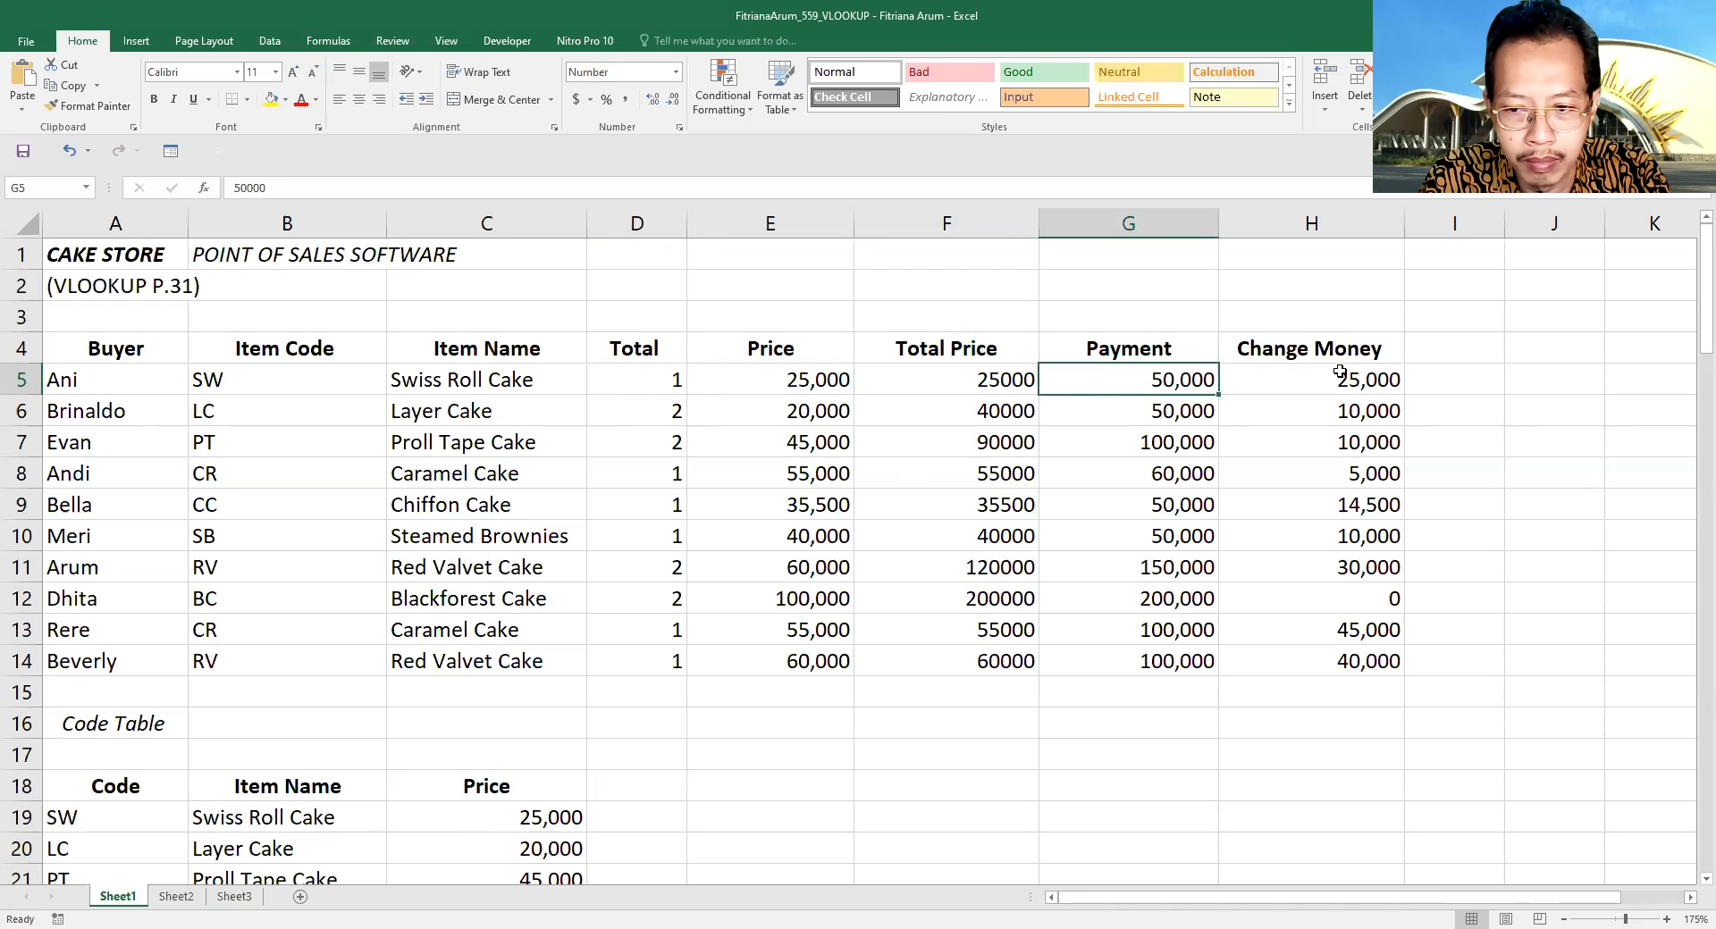
{"action": "left_click", "coordinate": [1340, 373]}
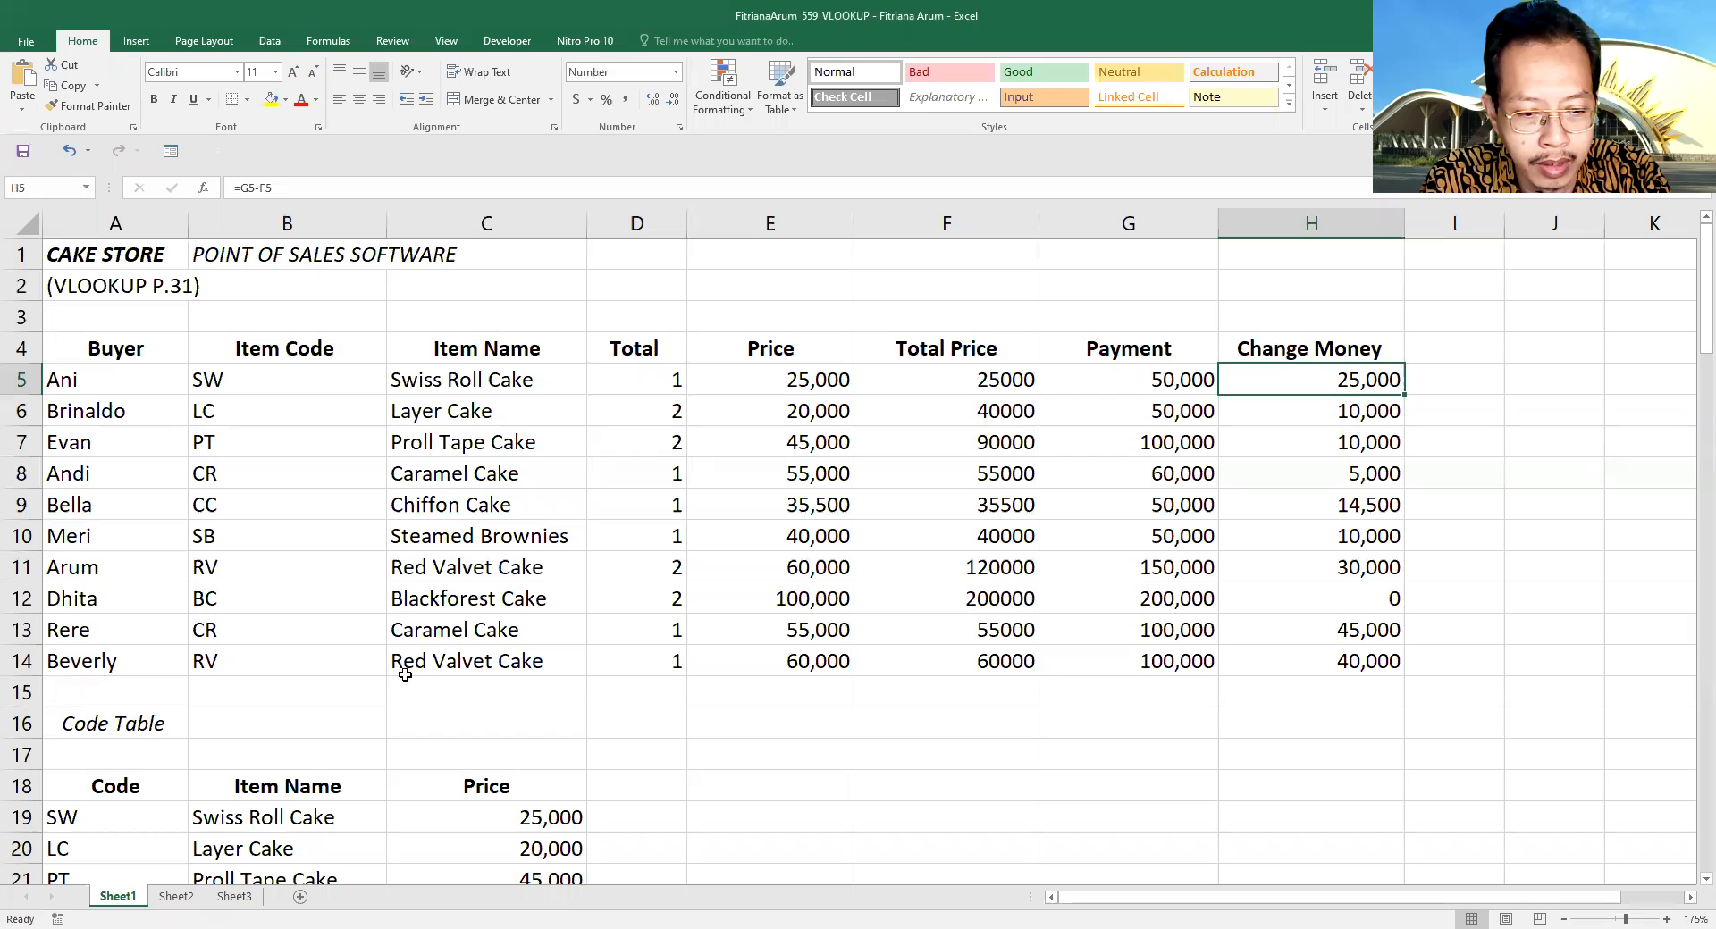
{"action": "scroll", "coordinate": [405, 675], "scroll_direction": "down", "scroll_amount": 2}
{"action": "scroll", "coordinate": [407, 672], "scroll_direction": "down", "scroll_amount": 3}
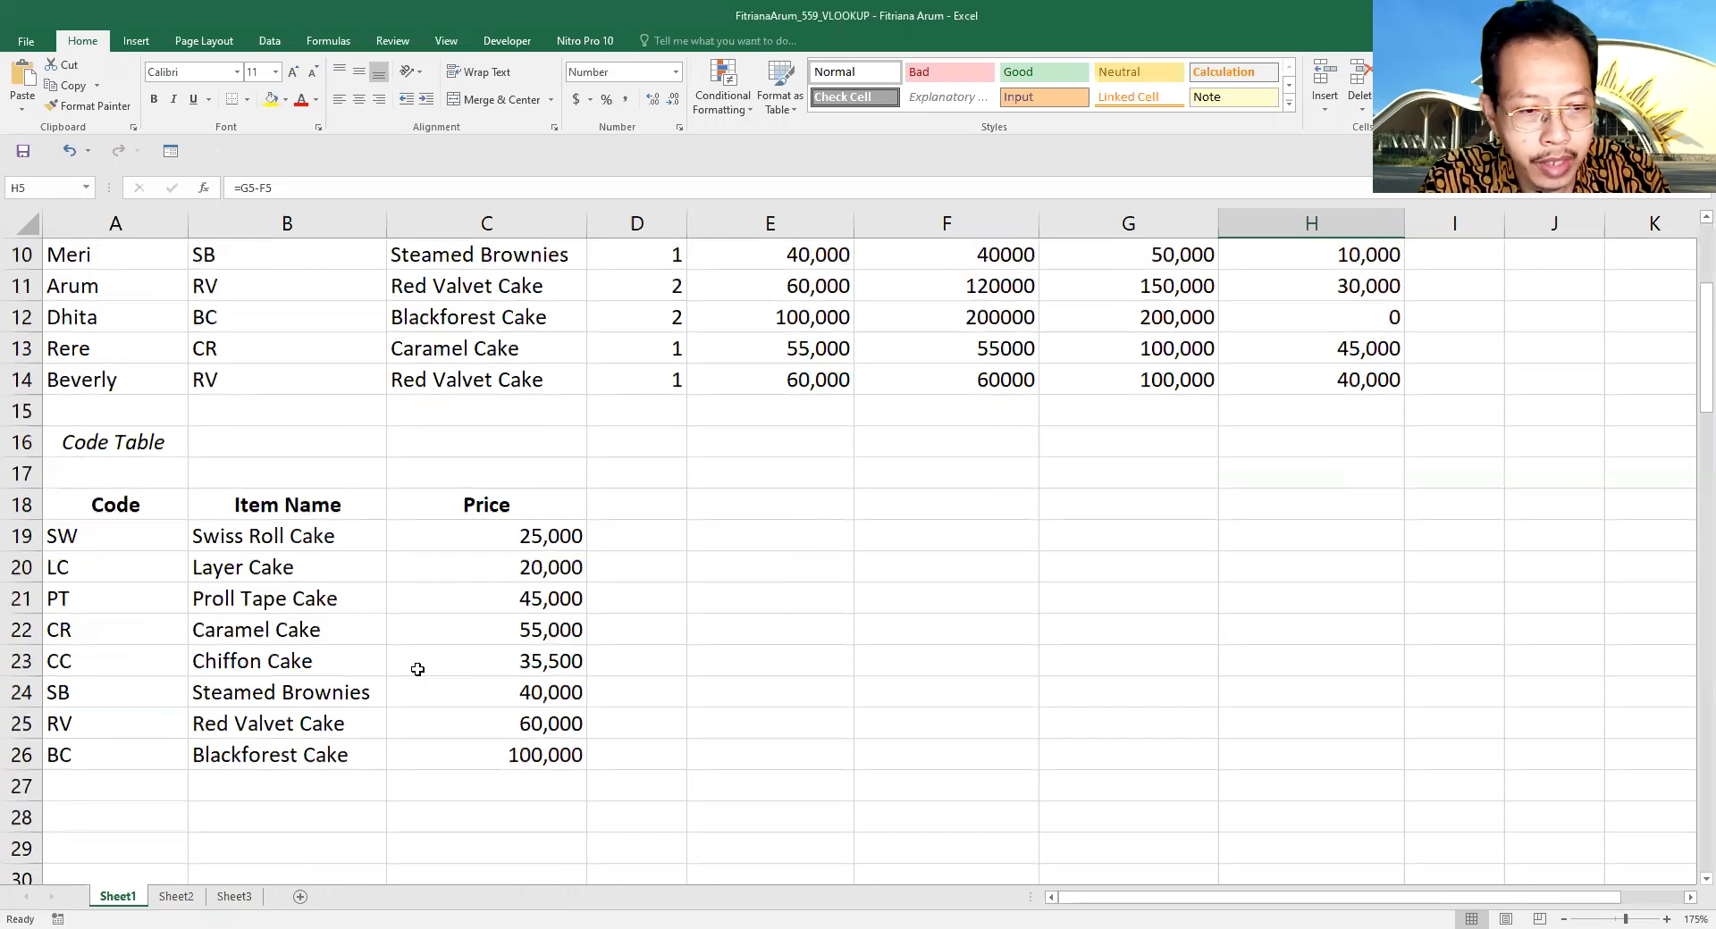
{"action": "scroll", "coordinate": [415, 670], "scroll_direction": "up", "scroll_amount": 2}
{"action": "scroll", "coordinate": [418, 669], "scroll_direction": "up", "scroll_amount": 1}
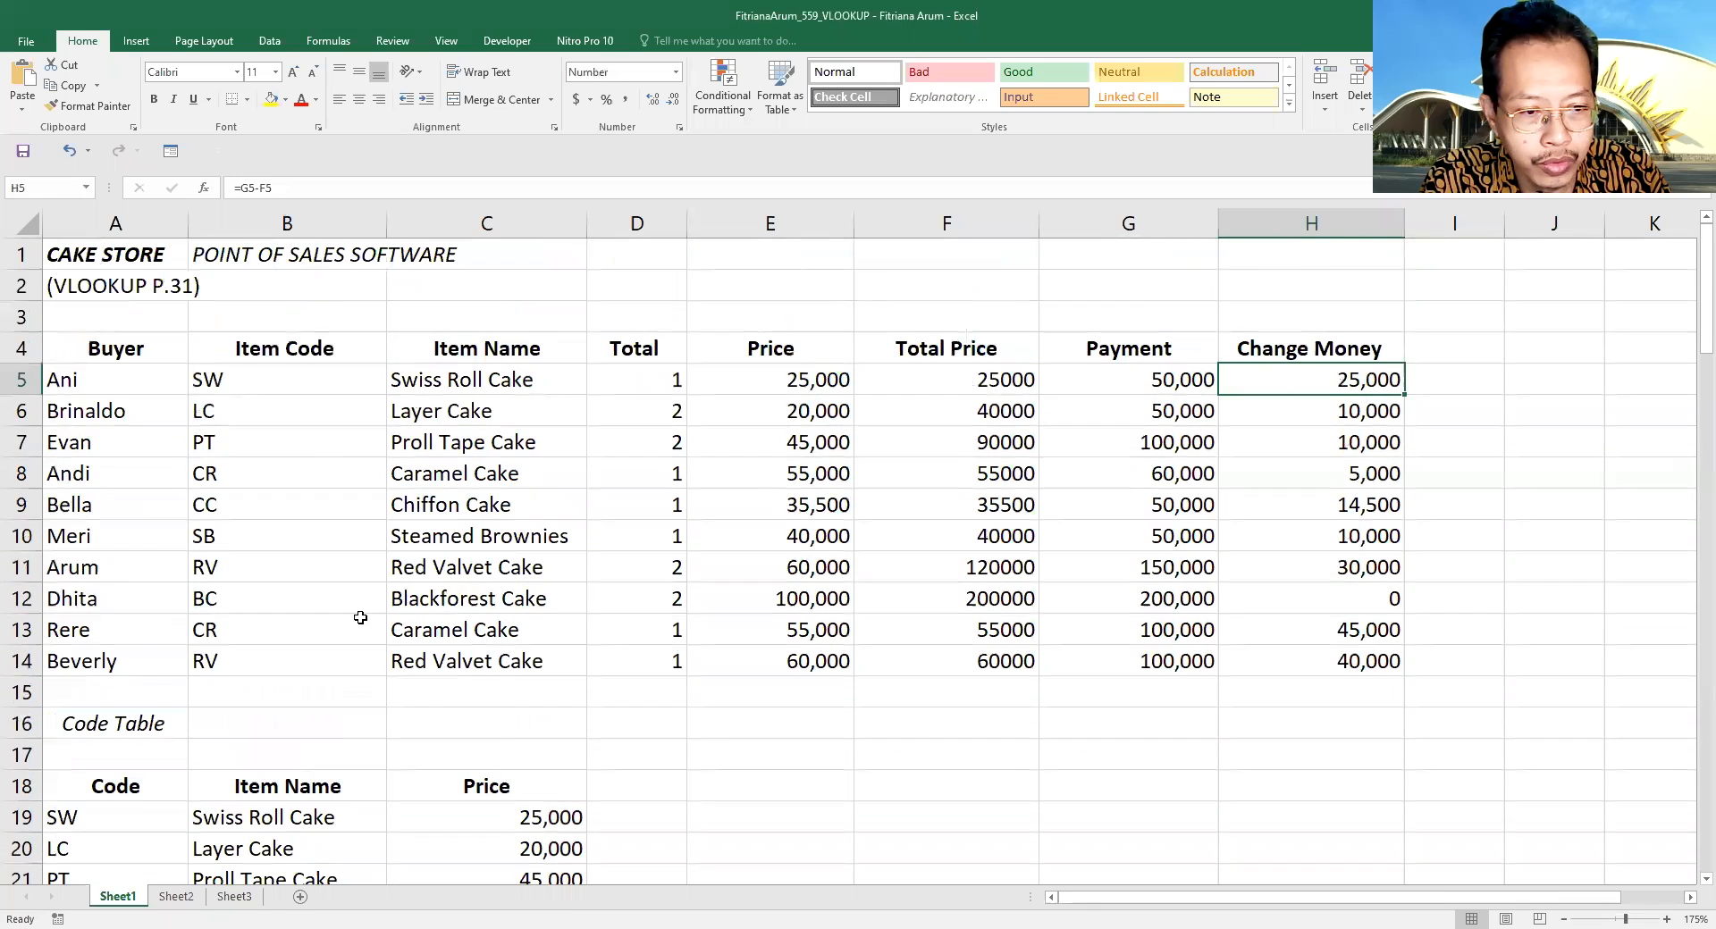
- Insert a block of blank rows starting at row 15 to push the Code Table further down the sheet
{"action": "left_click", "coordinate": [14, 696]}
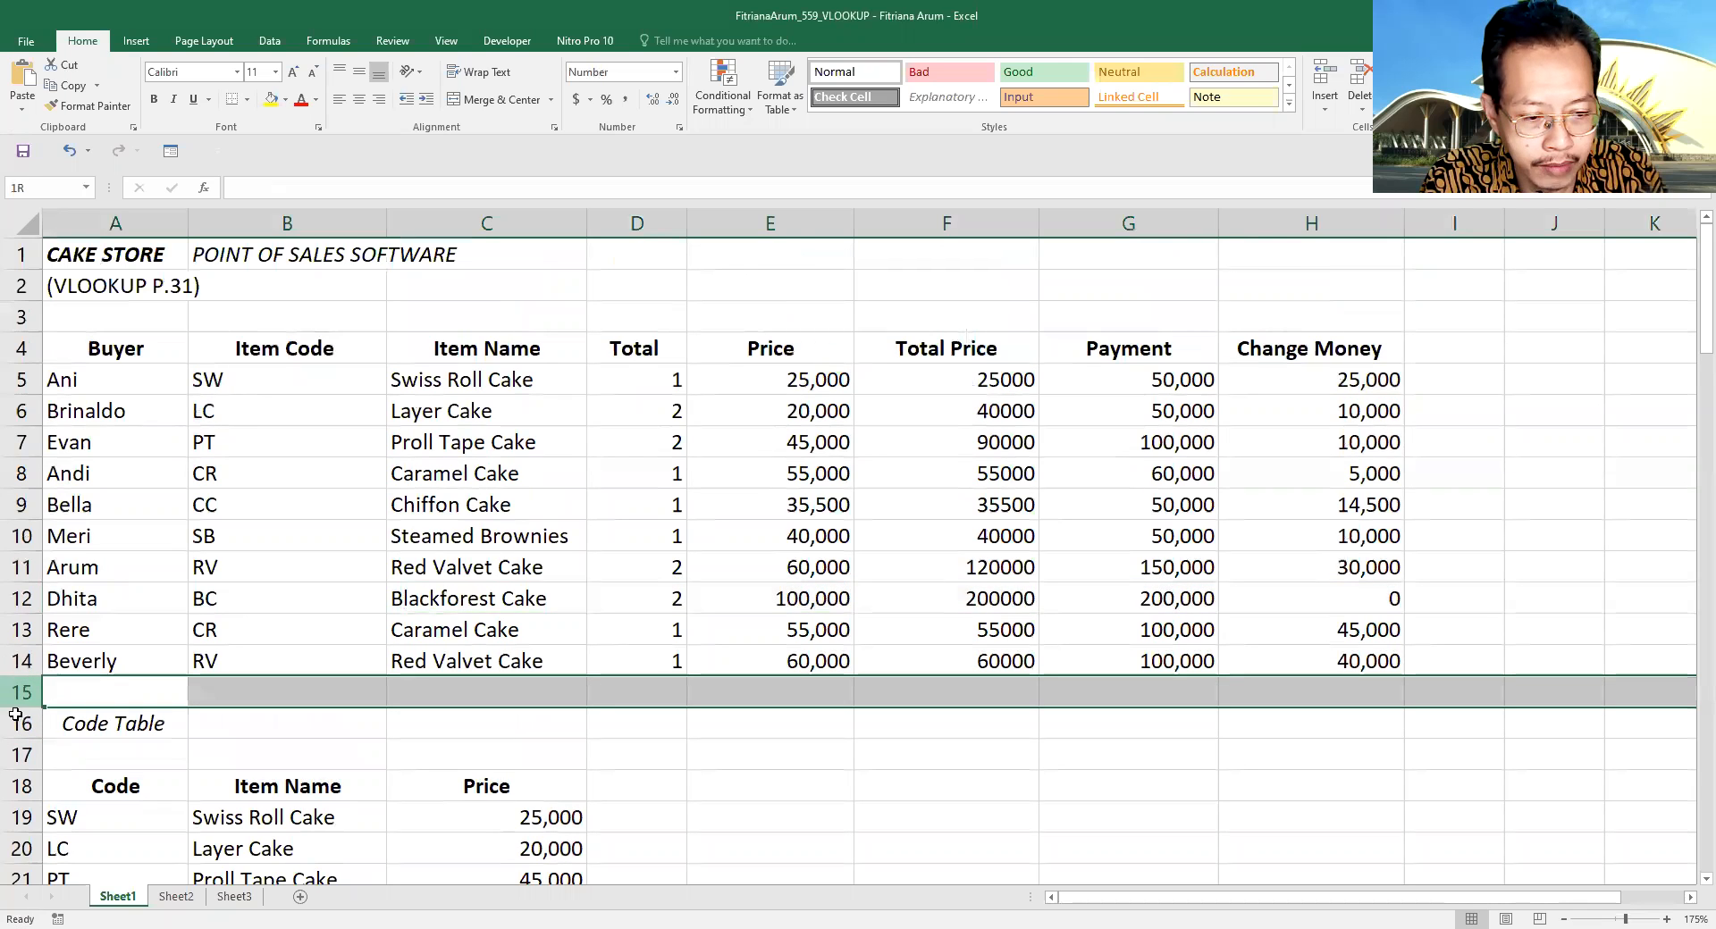
{"action": "left_click_drag", "start_coordinate": [16, 715], "coordinate": [11, 880]}
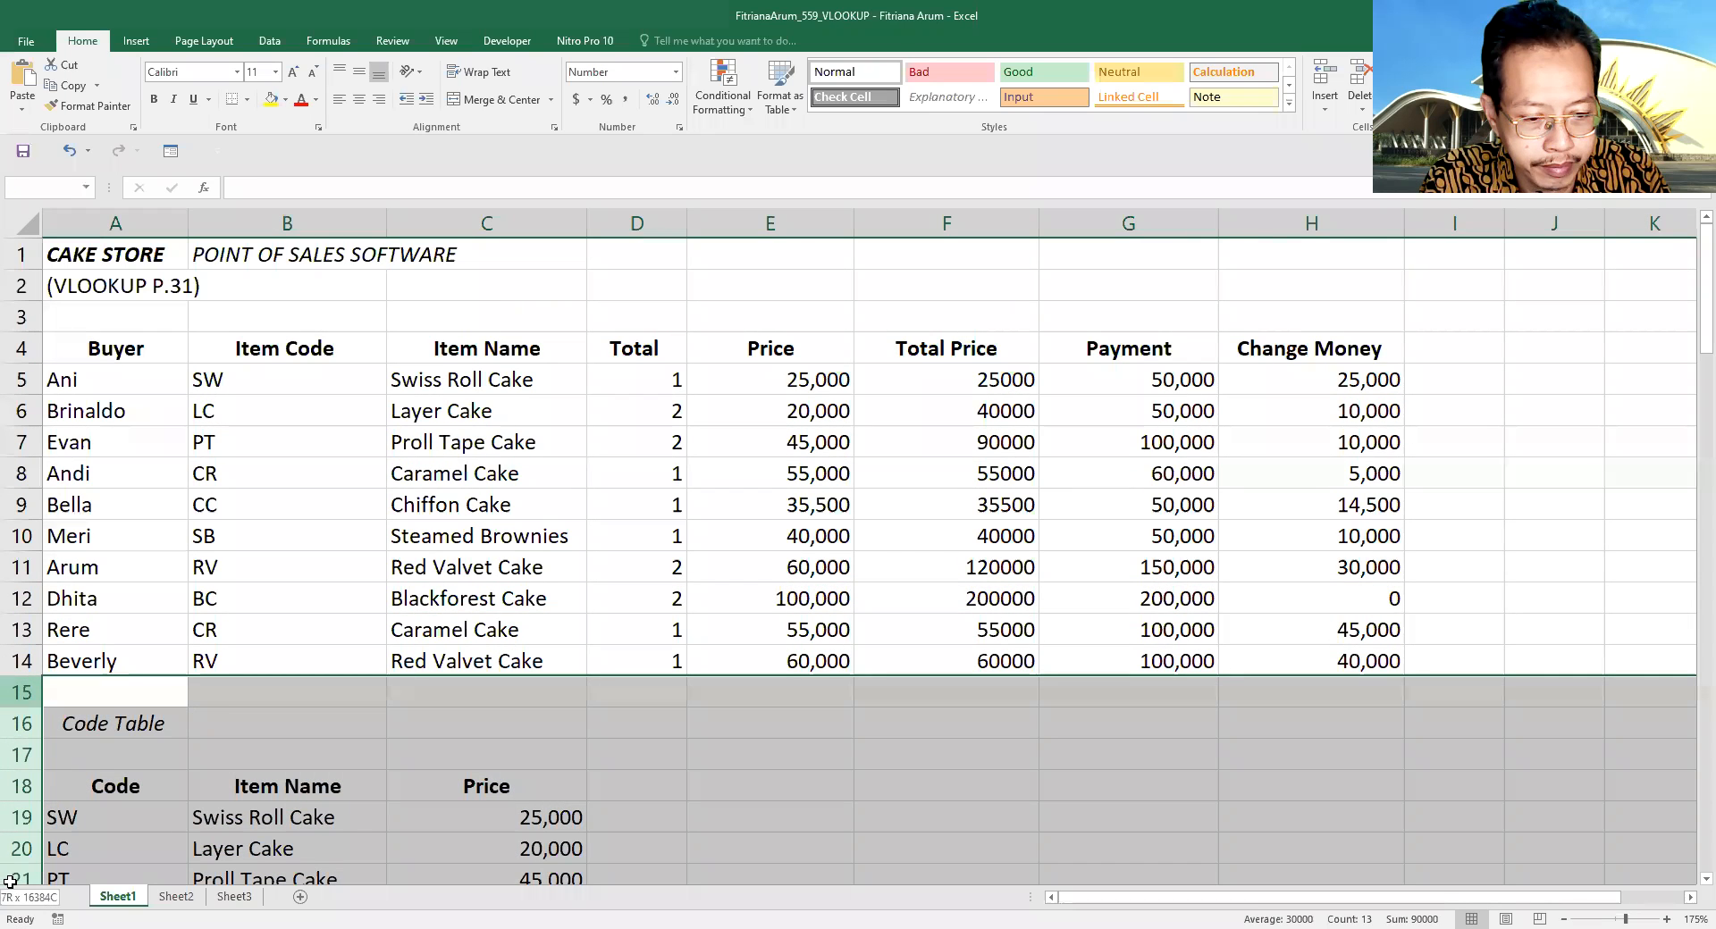
{"action": "right_click", "coordinate": [19, 692]}
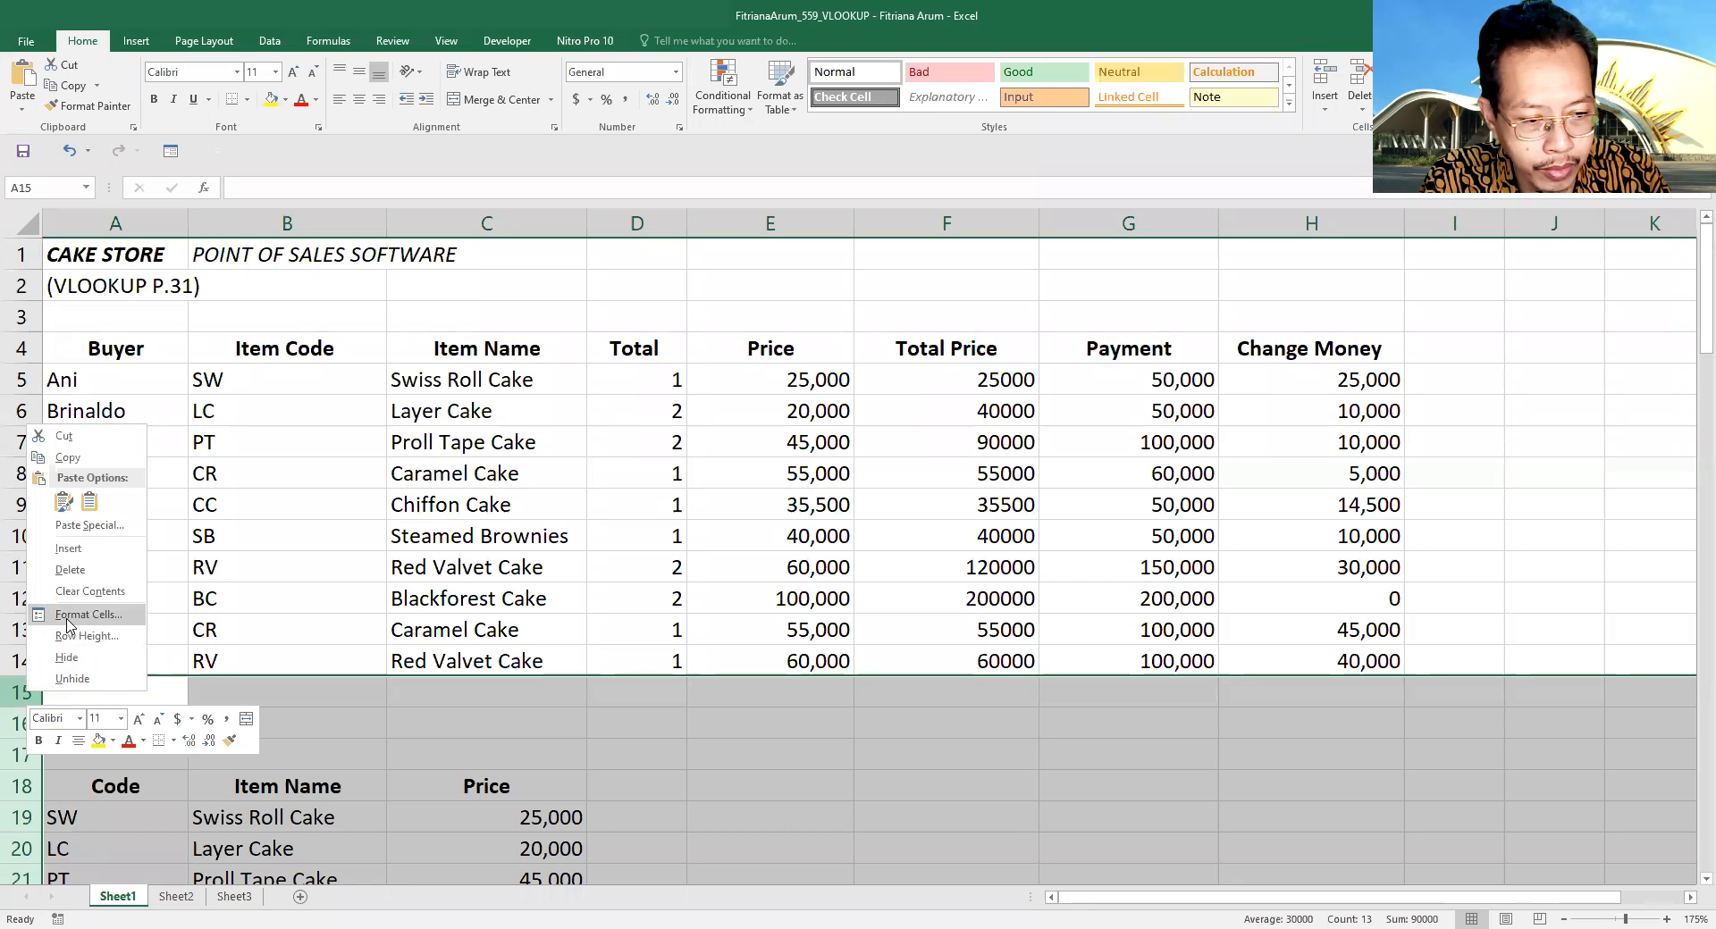
{"action": "left_click", "coordinate": [71, 549]}
{"action": "left_click", "coordinate": [636, 628]}
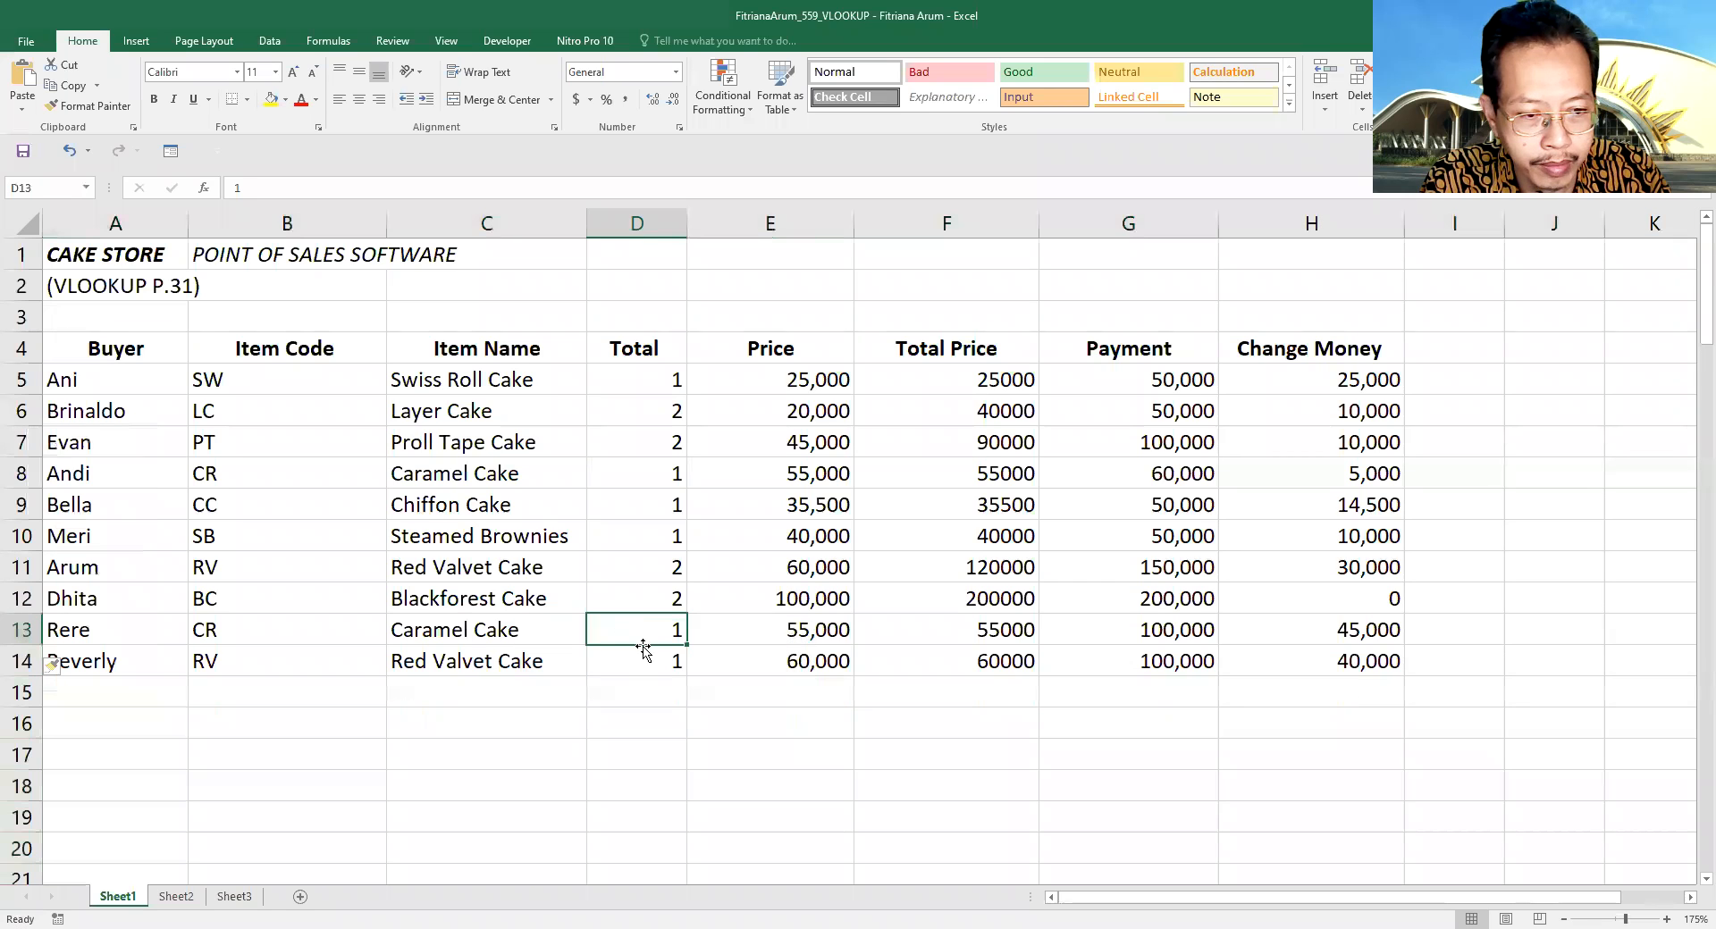
- Try item code CR for the first record in cell B5, and undo the change
{"action": "left_click", "coordinate": [228, 376]}
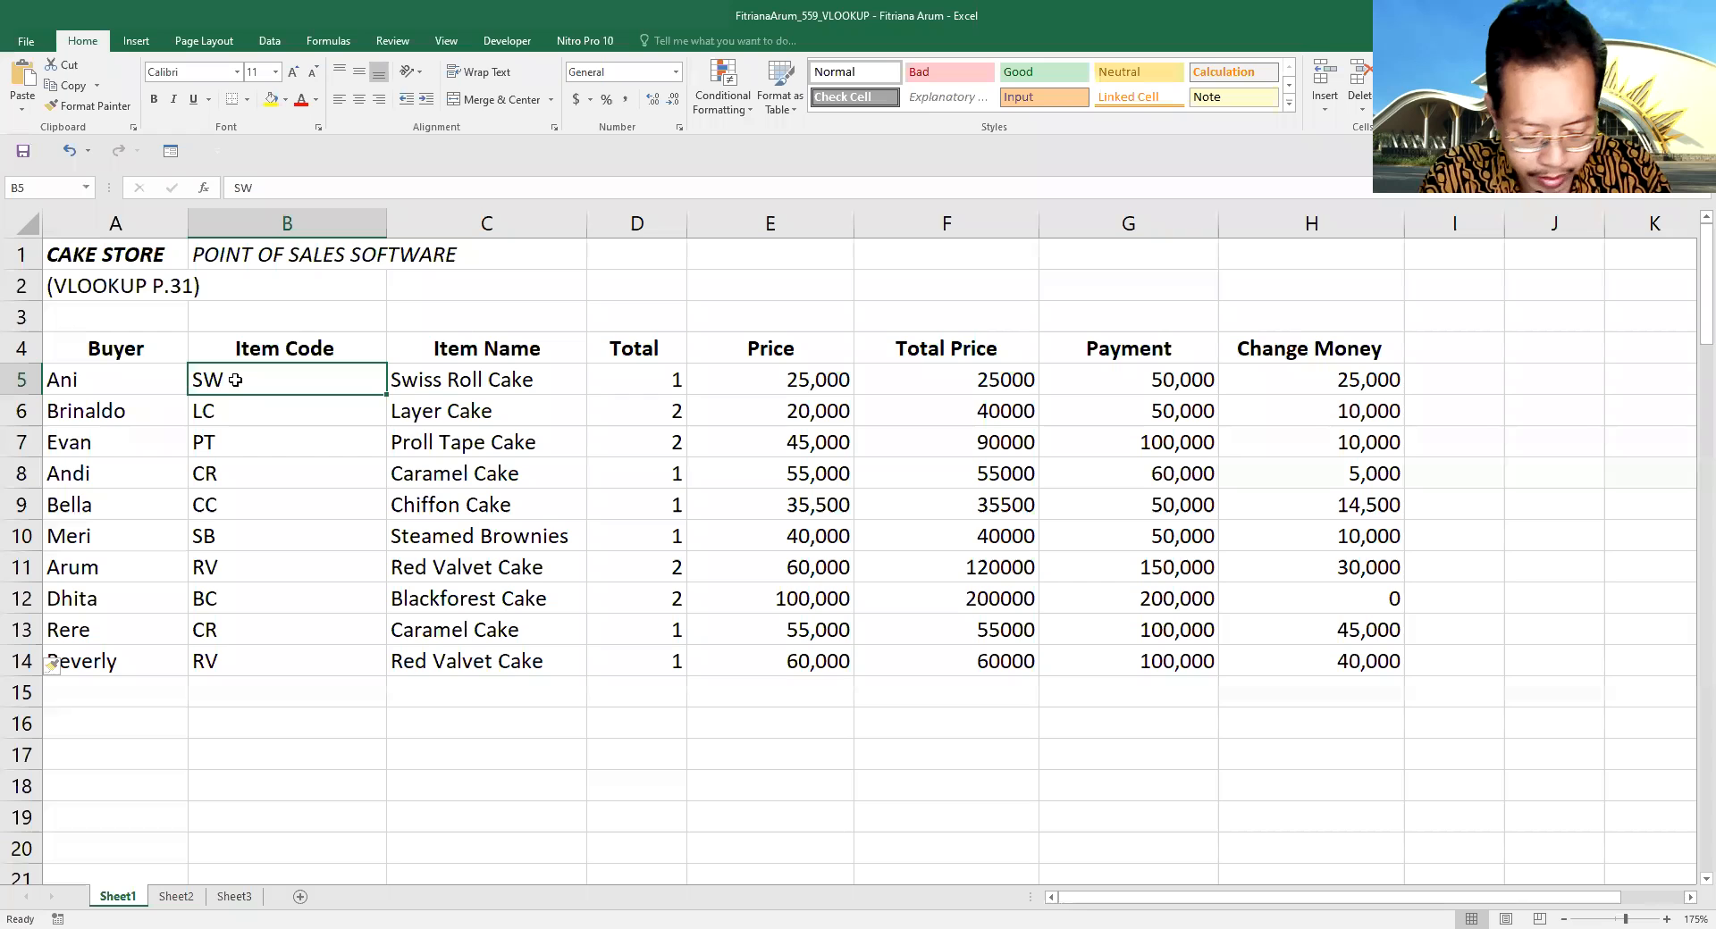
{"action": "type", "text": "cr"}
{"action": "key", "text": "BackSpace"}
{"action": "key", "text": "BackSpace"}
{"action": "type", "text": "C"}
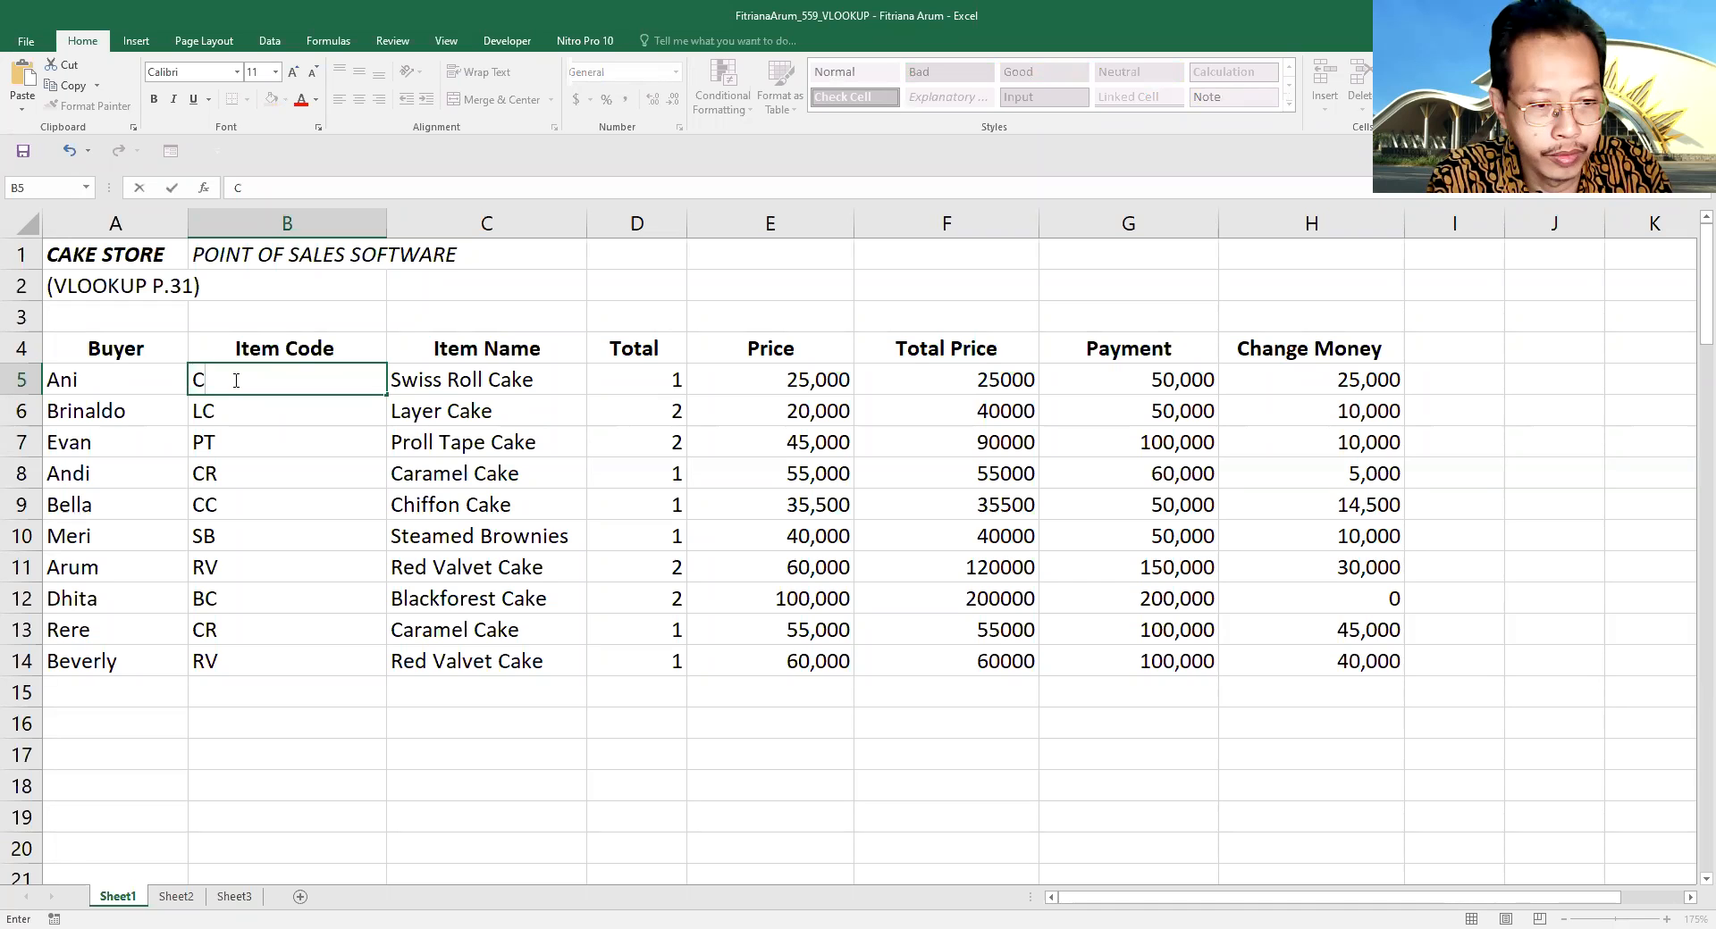
{"action": "type", "text": "R"}
{"action": "key", "text": "Return"}
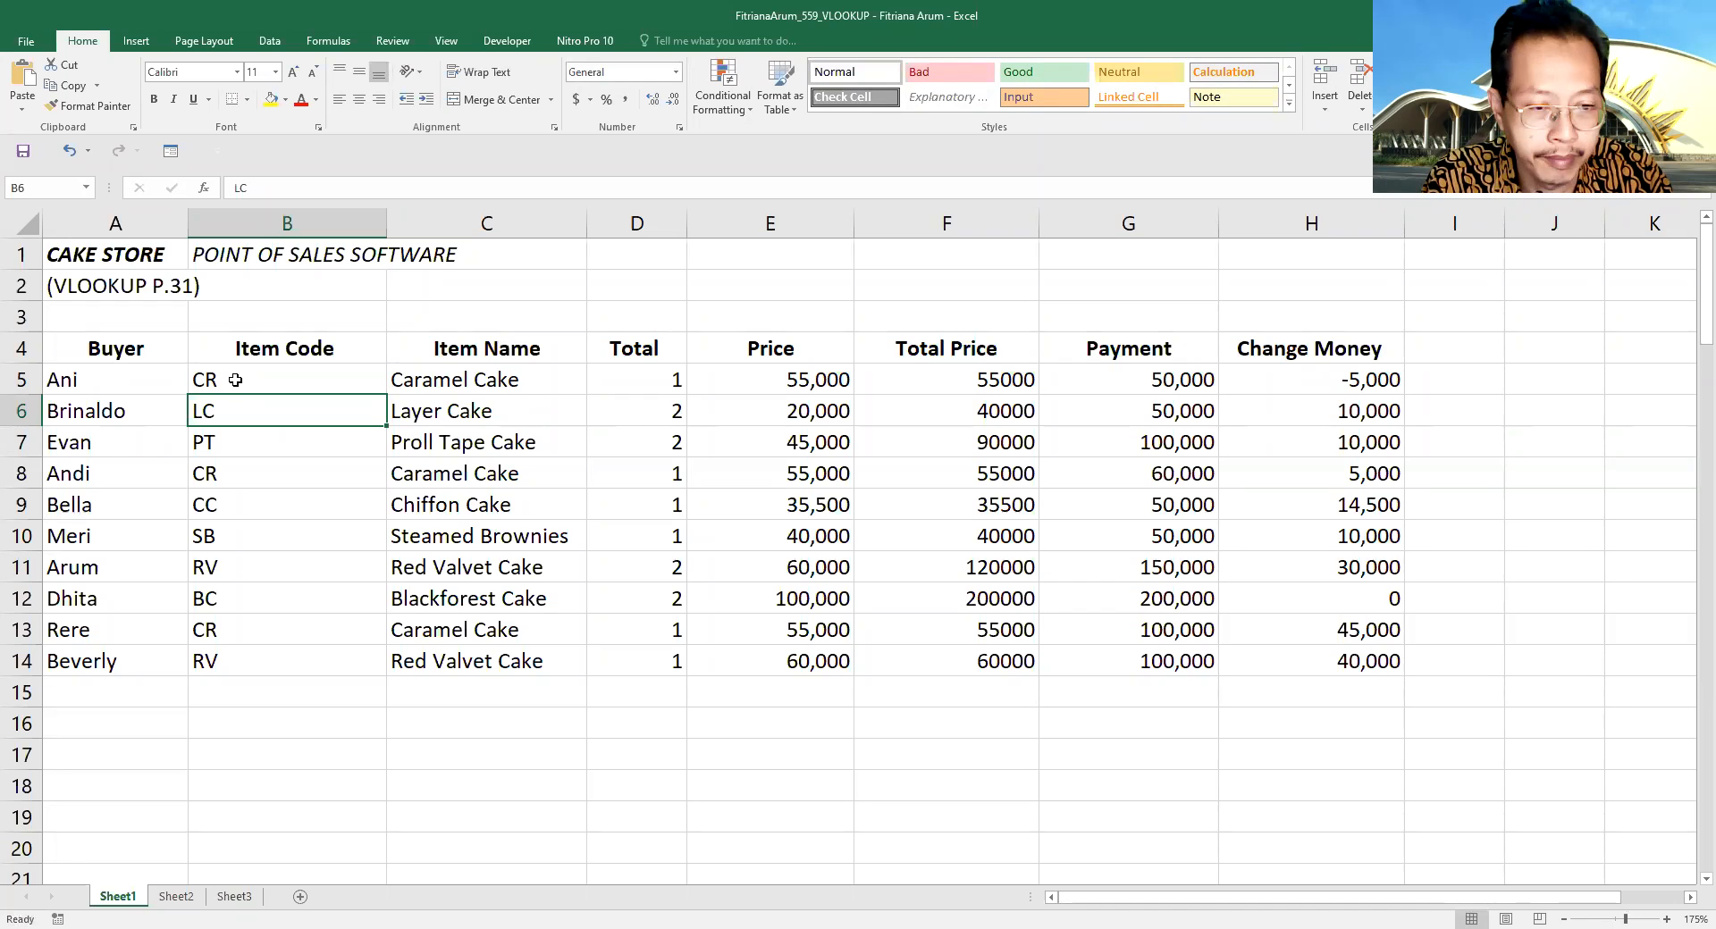
{"action": "key", "text": "ctrl+z"}
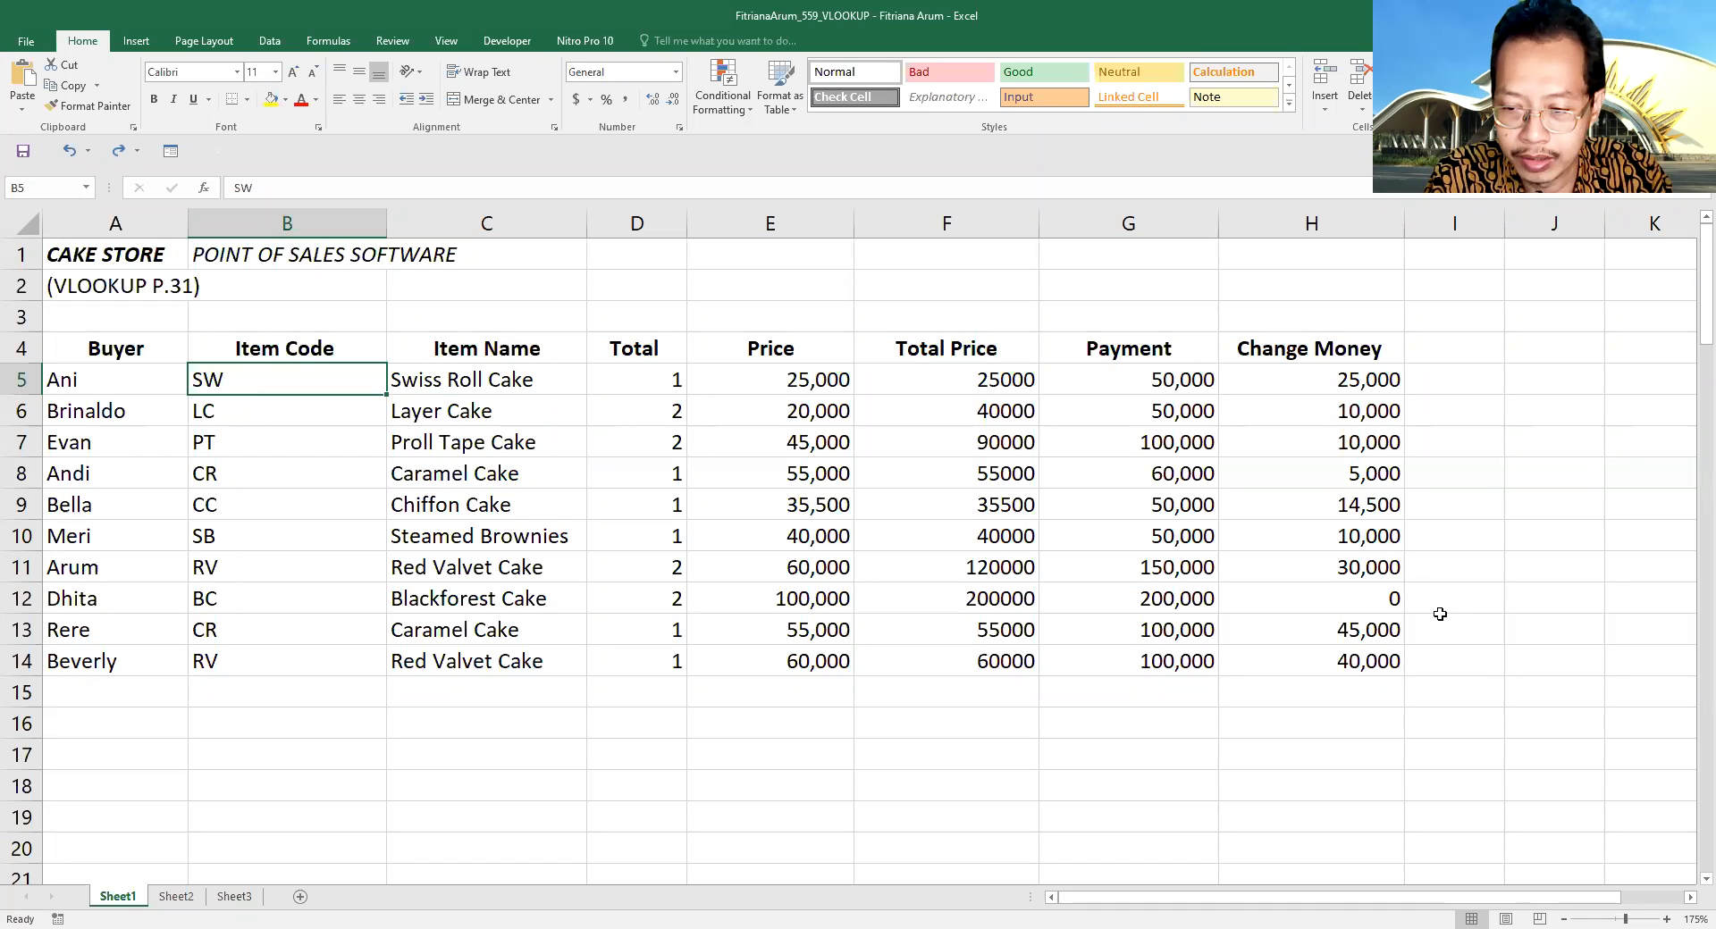
- Open the data entry form for the sales table A4:H14 and browse forward to the third record
{"action": "left_click", "coordinate": [1375, 663]}
{"action": "mouse_move", "coordinate": [1375, 663]}
{"action": "left_mouse_down"}
{"action": "mouse_move", "coordinate": [858, 628]}
{"action": "mouse_move", "coordinate": [376, 536]}
{"action": "mouse_move", "coordinate": [152, 474]}
{"action": "mouse_move", "coordinate": [105, 443]}
{"action": "mouse_move", "coordinate": [89, 353]}
{"action": "left_mouse_up"}
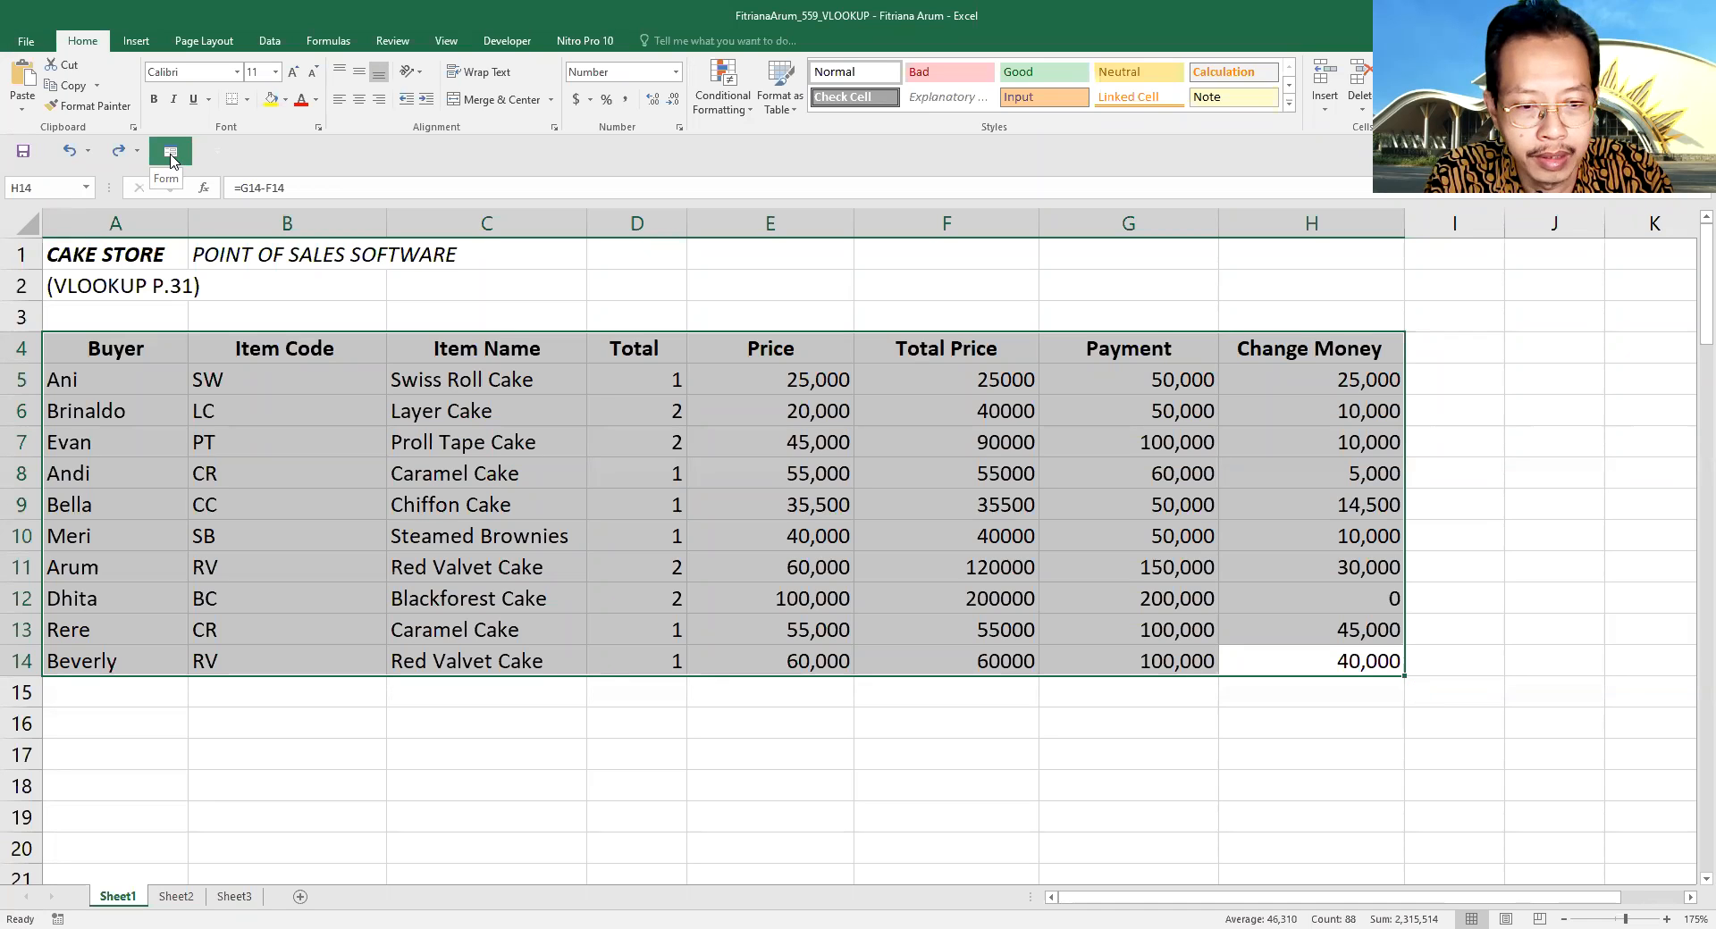
{"action": "left_click", "coordinate": [171, 154]}
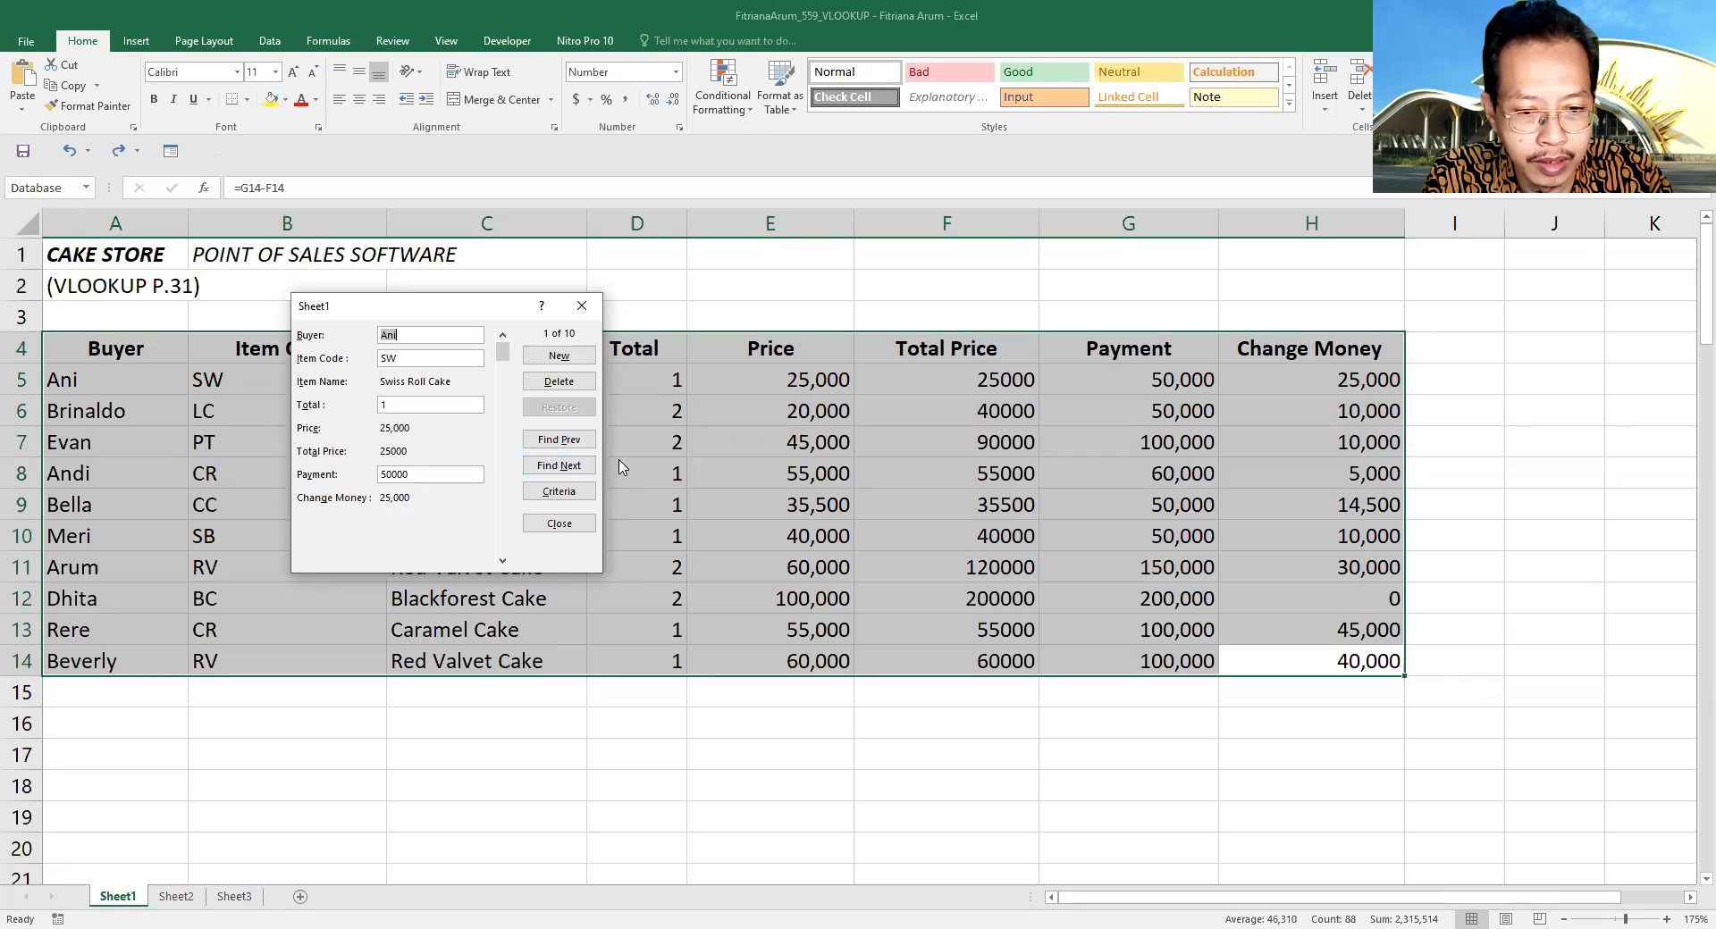
{"action": "left_click", "coordinate": [563, 466]}
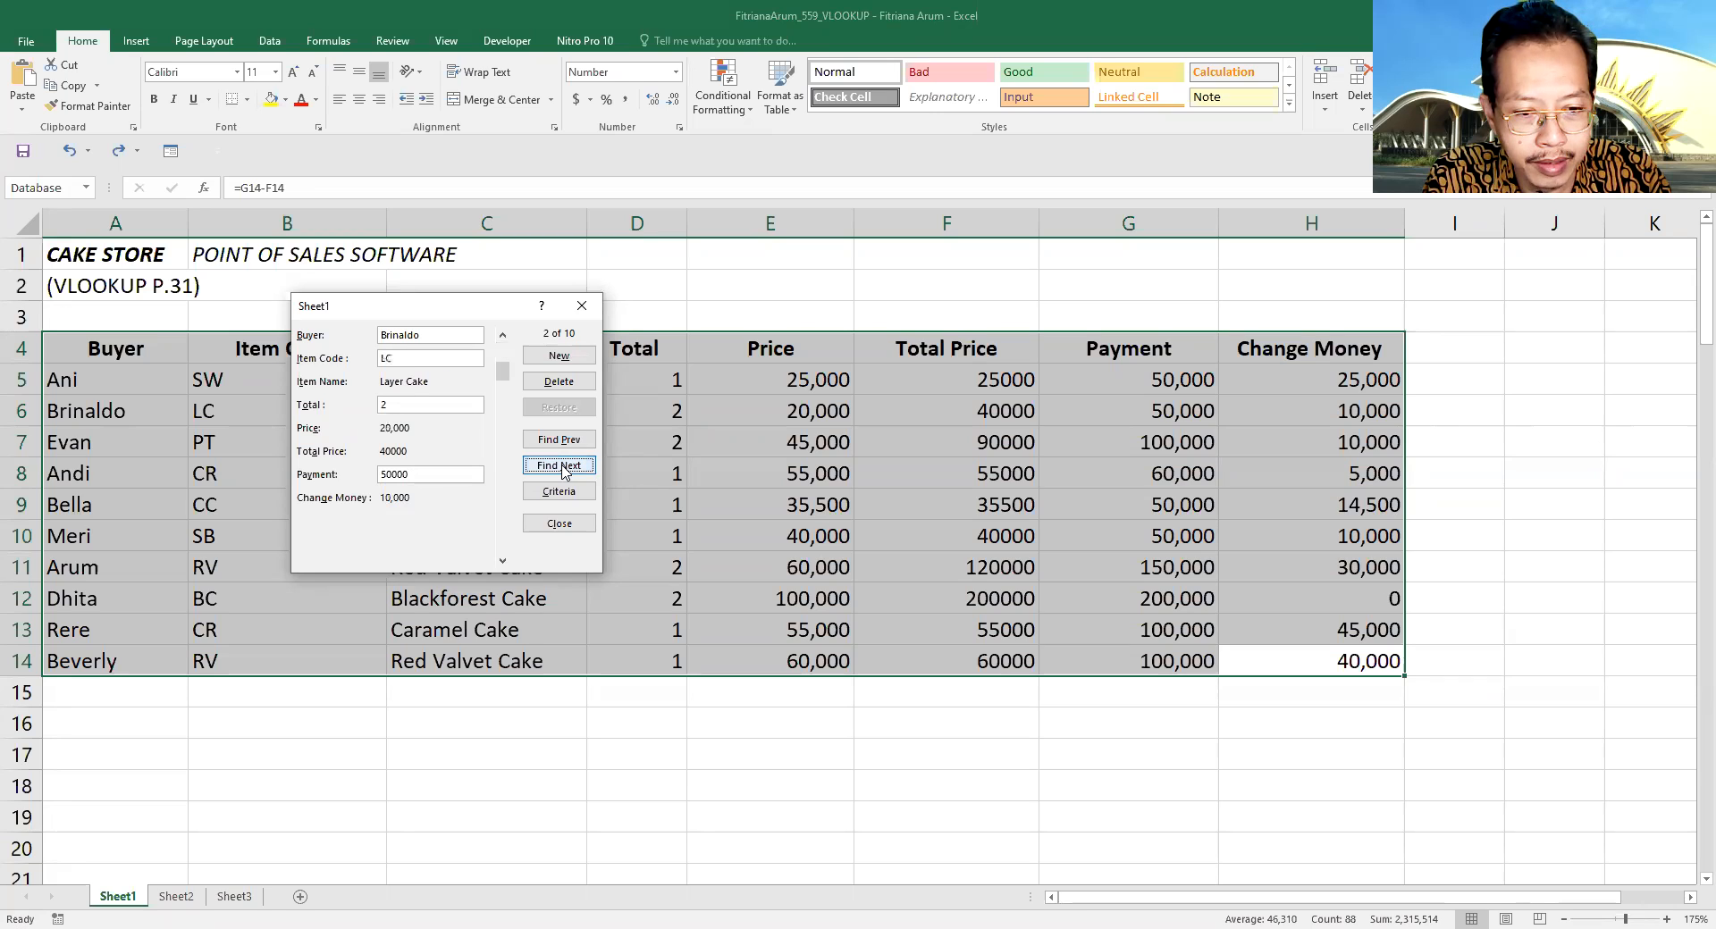
{"action": "left_click", "coordinate": [563, 467]}
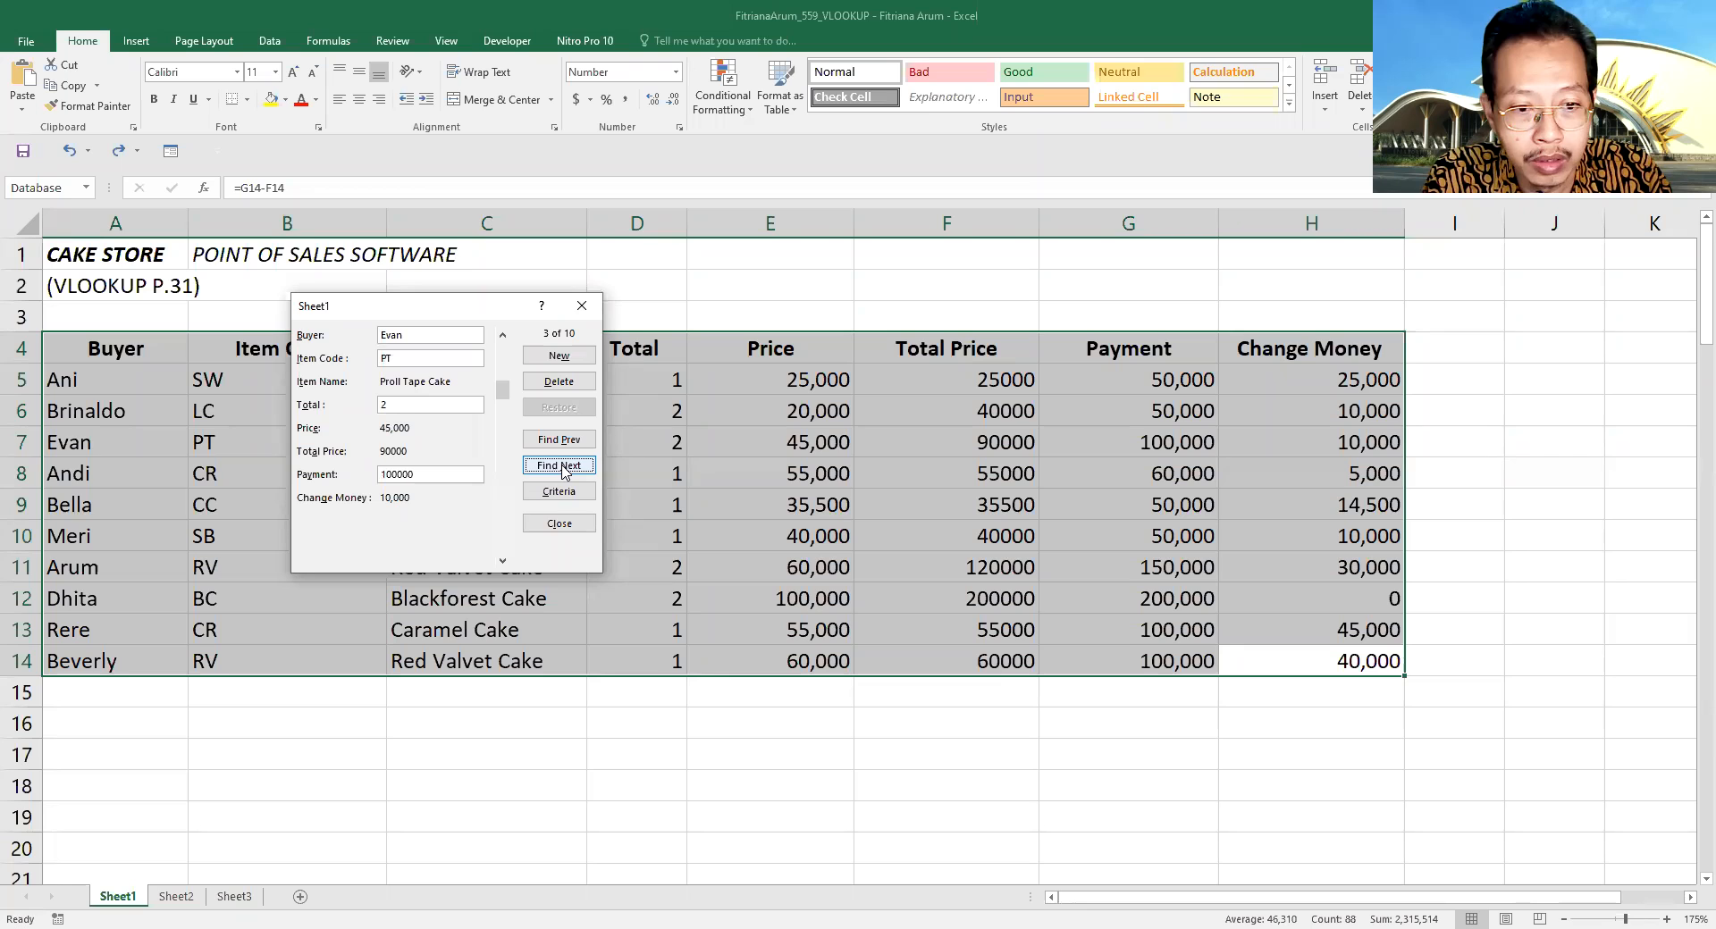
- Add a new record through the form with the buyer's name, item code CR, total 2 and payment 100000
{"action": "left_click", "coordinate": [550, 357]}
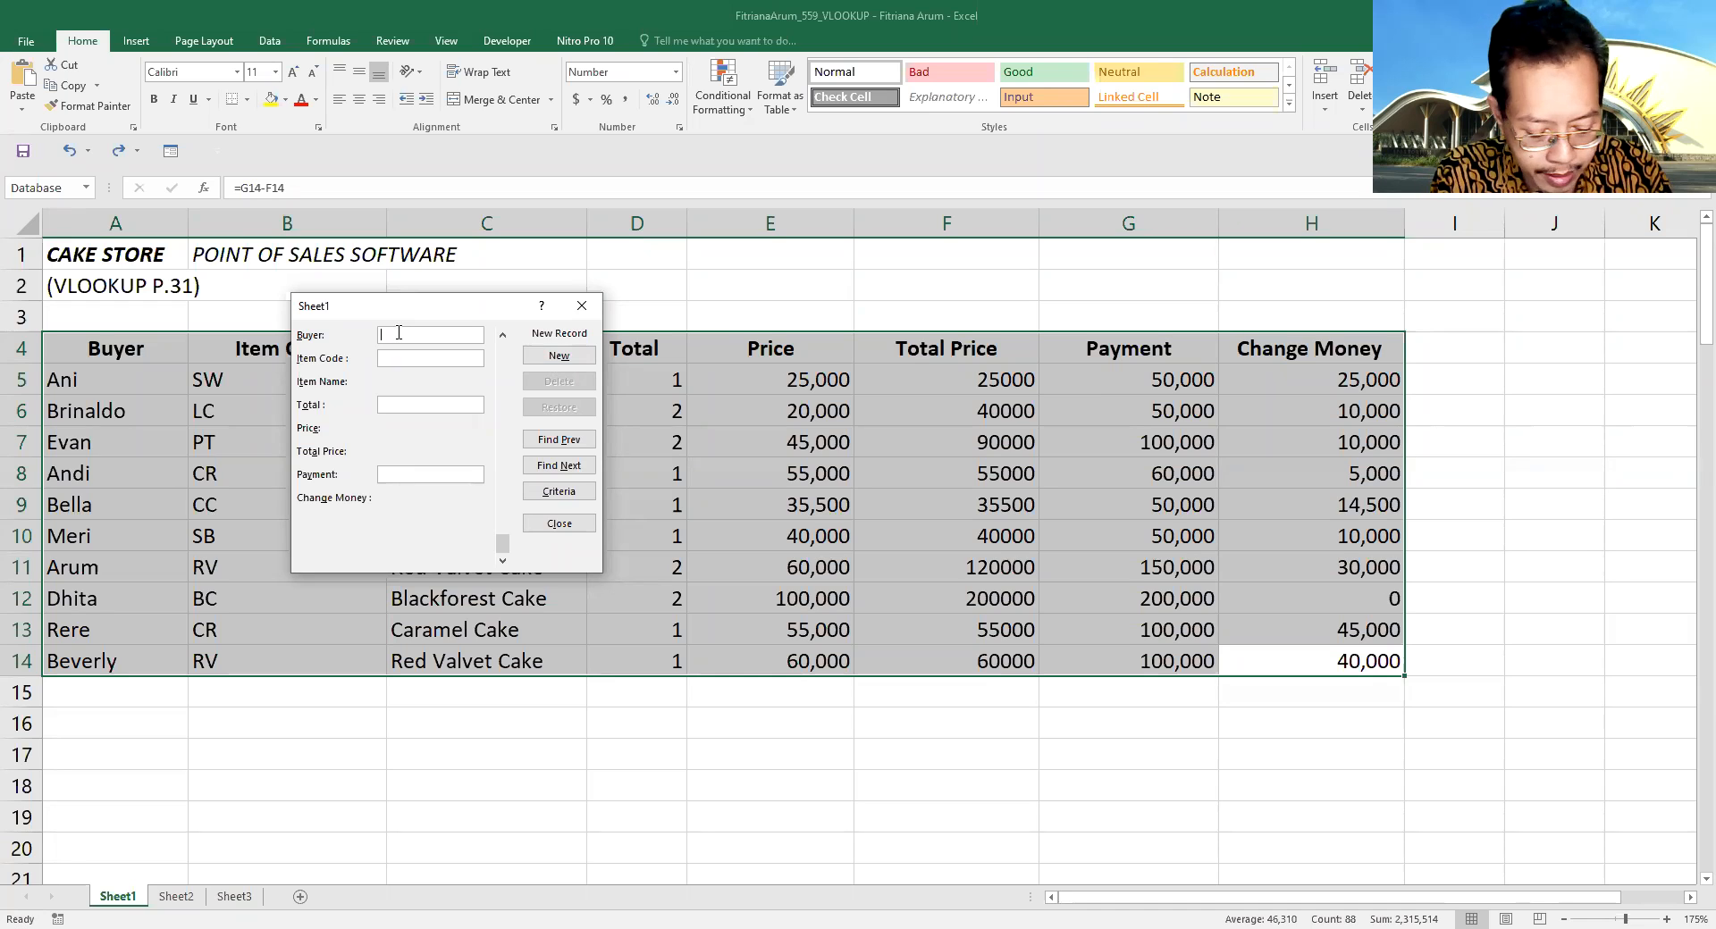
{"action": "type", "text": "Ari"}
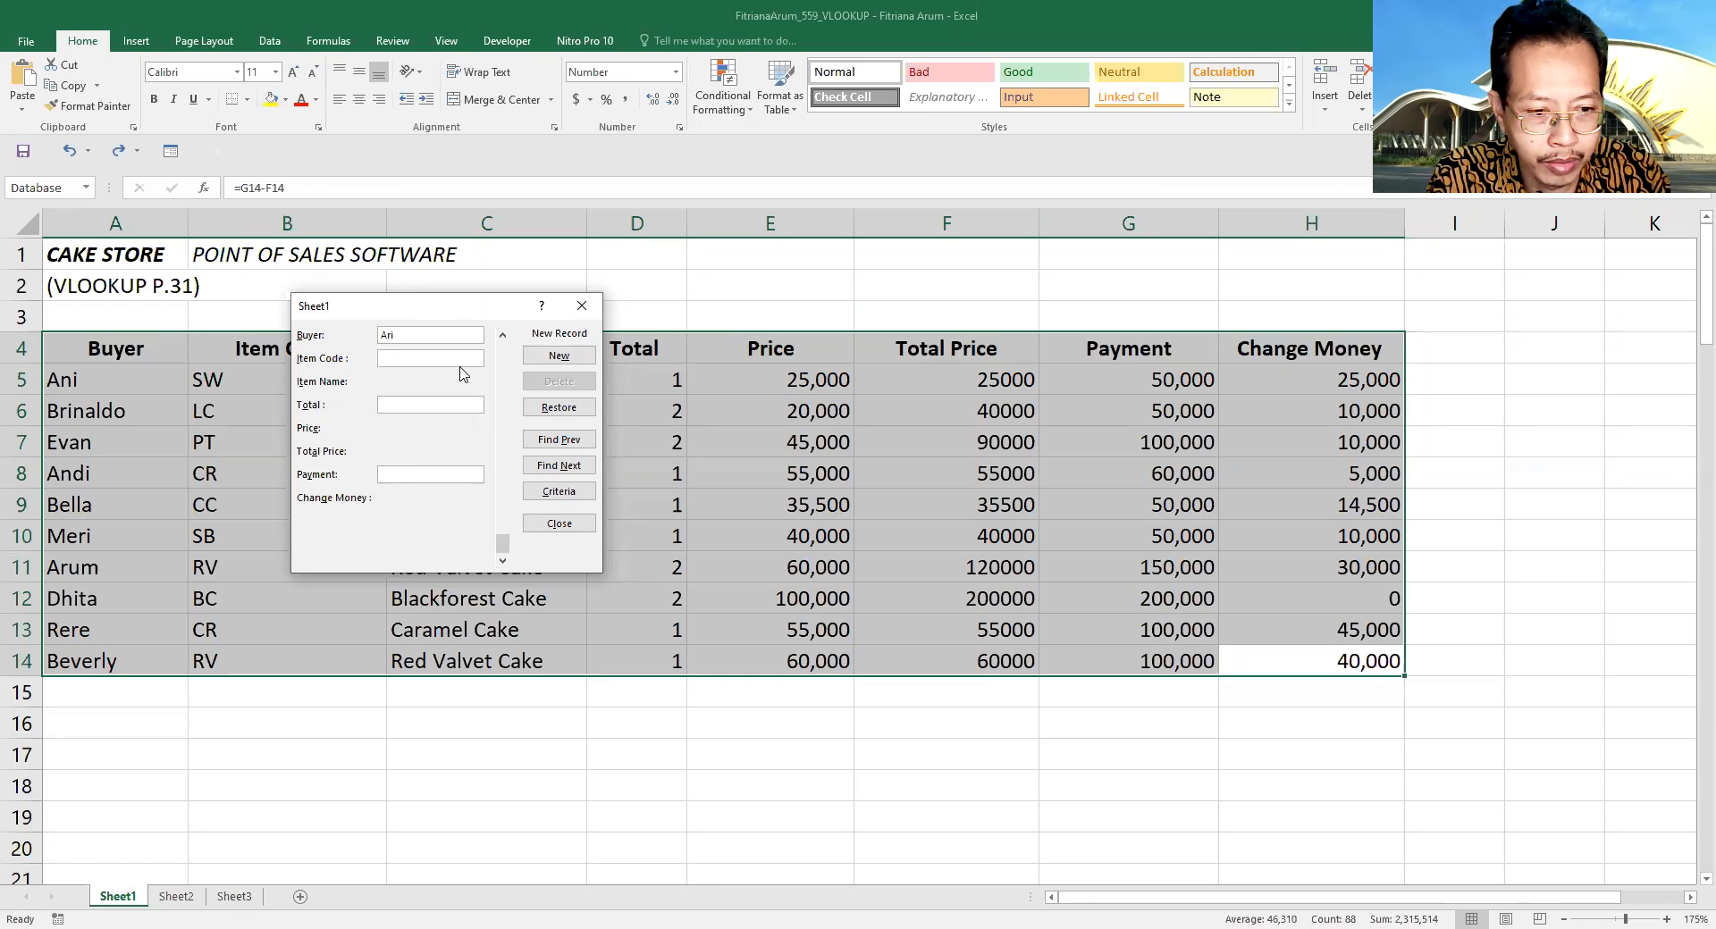
{"action": "type", "text": "CR"}
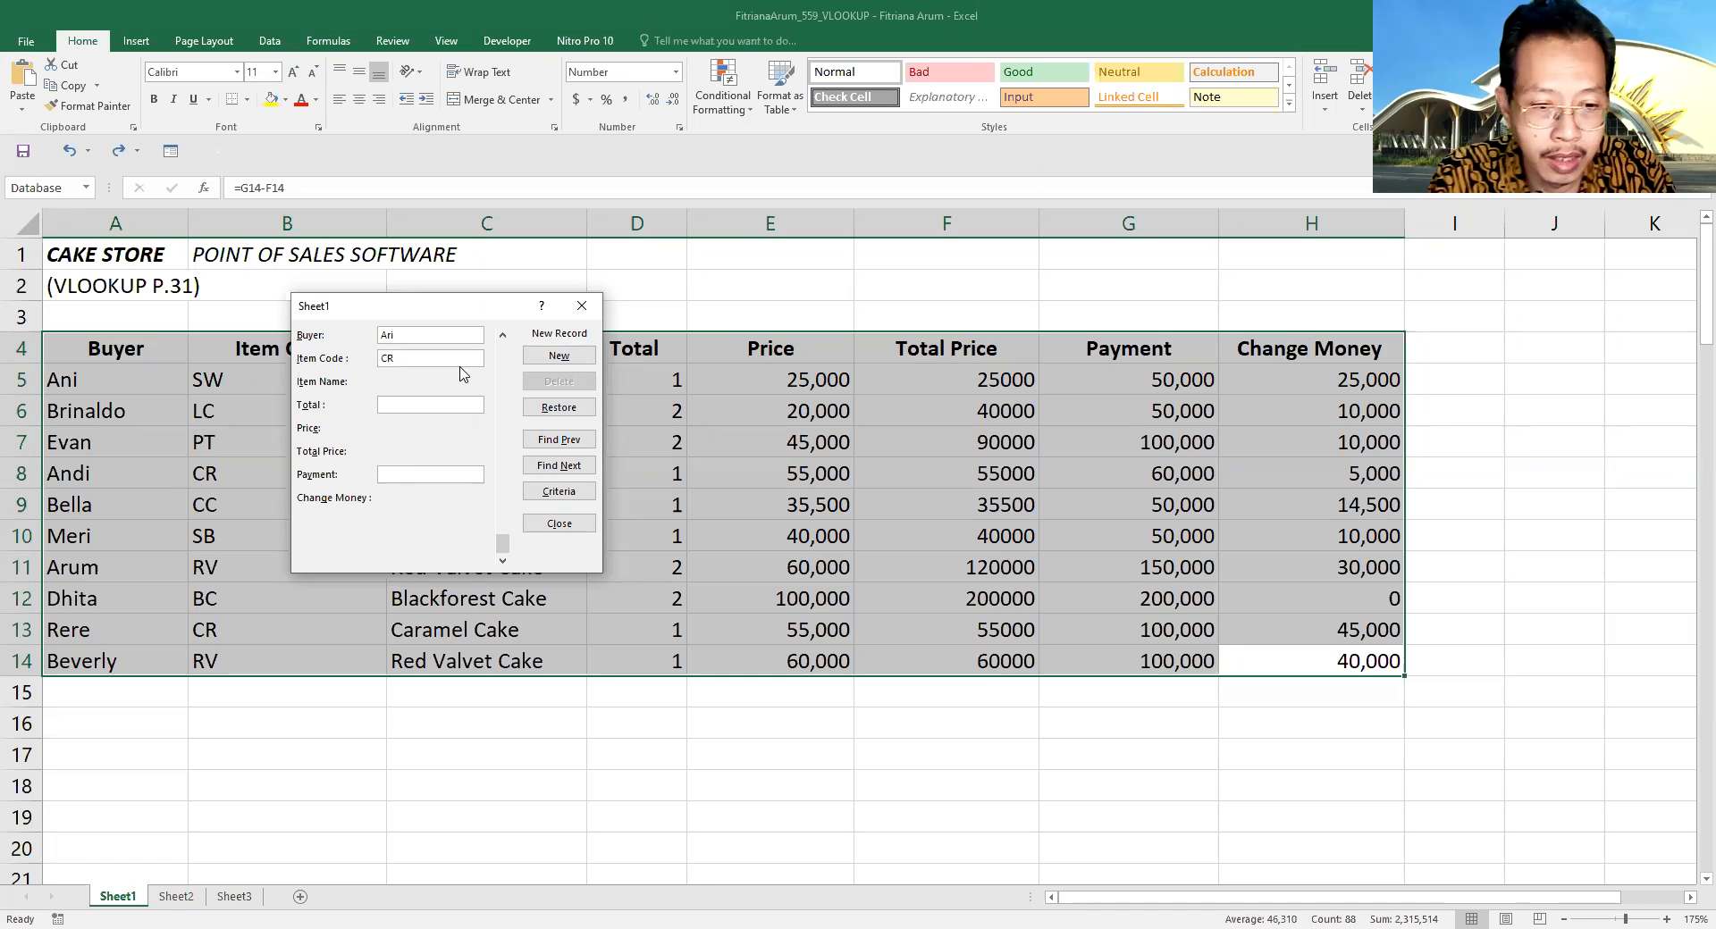
{"action": "left_click", "coordinate": [465, 405]}
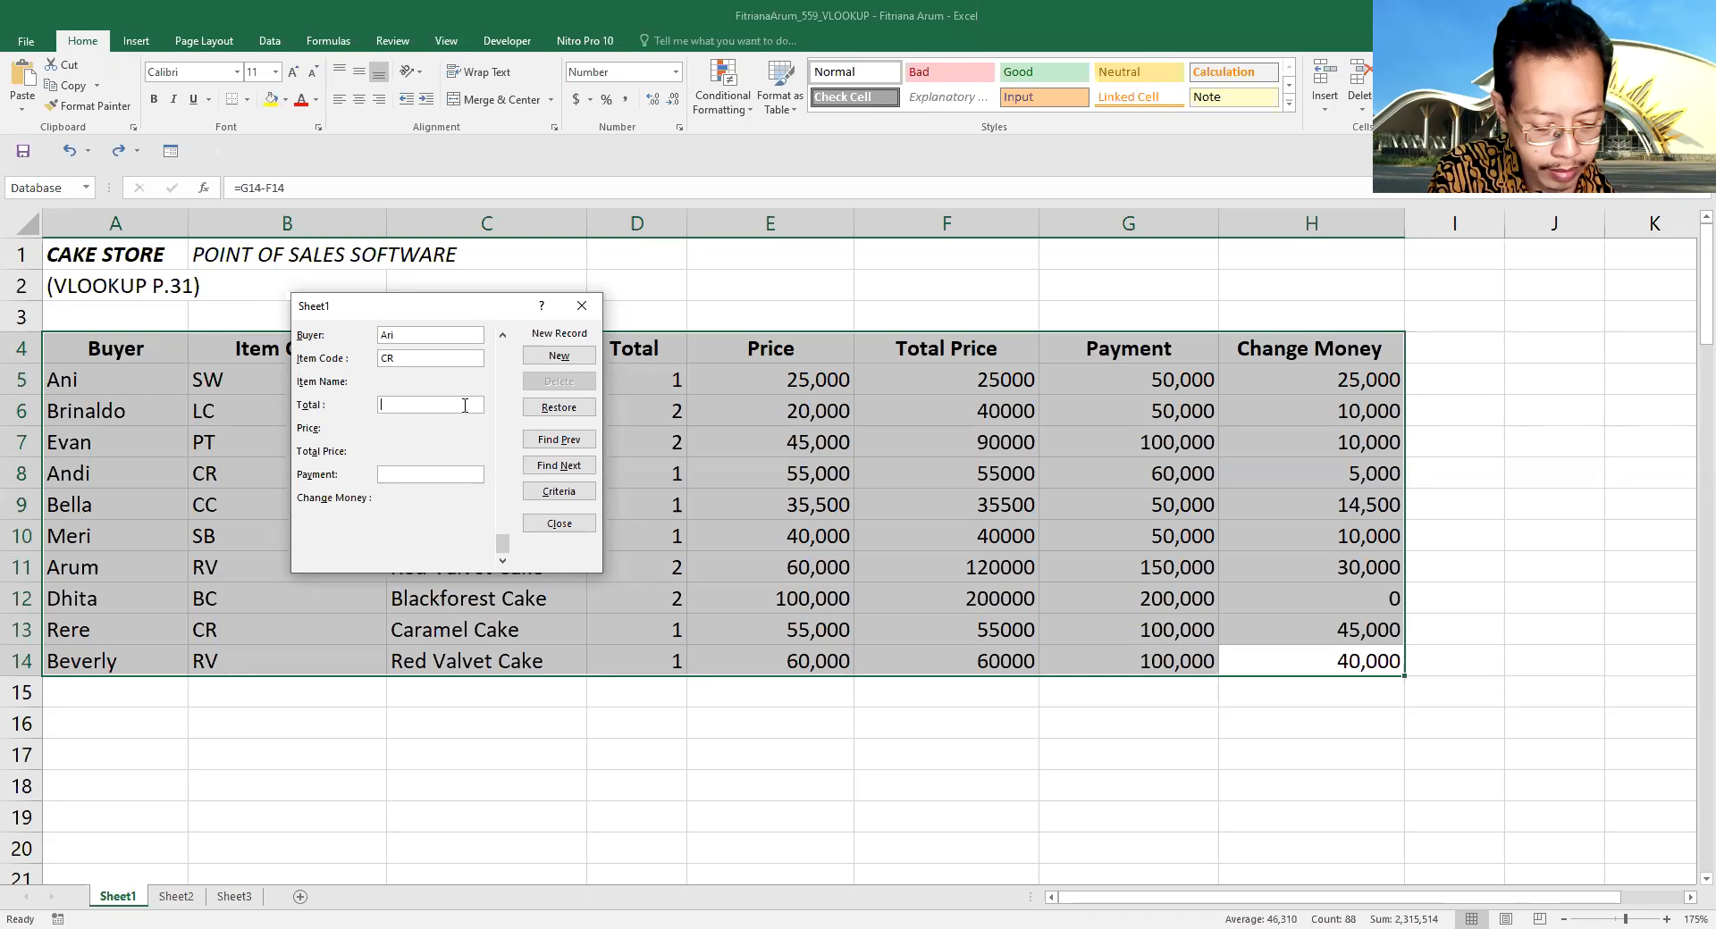
{"action": "type", "text": "2"}
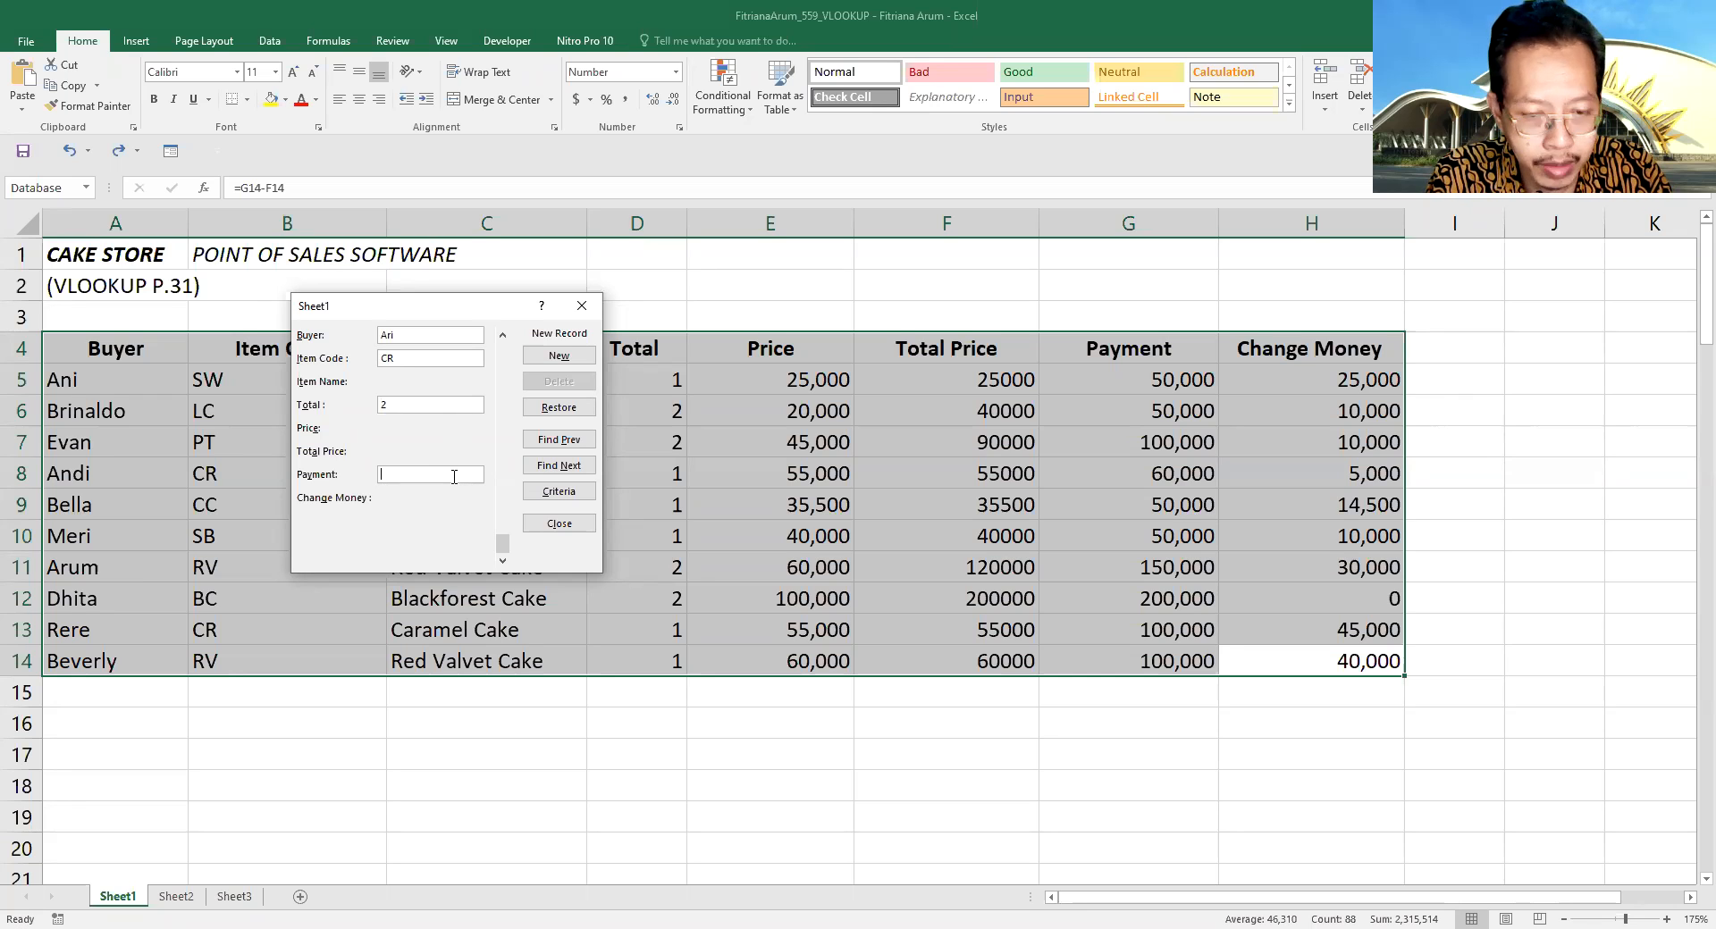
{"action": "type", "text": "100000"}
{"action": "key", "text": "Return"}
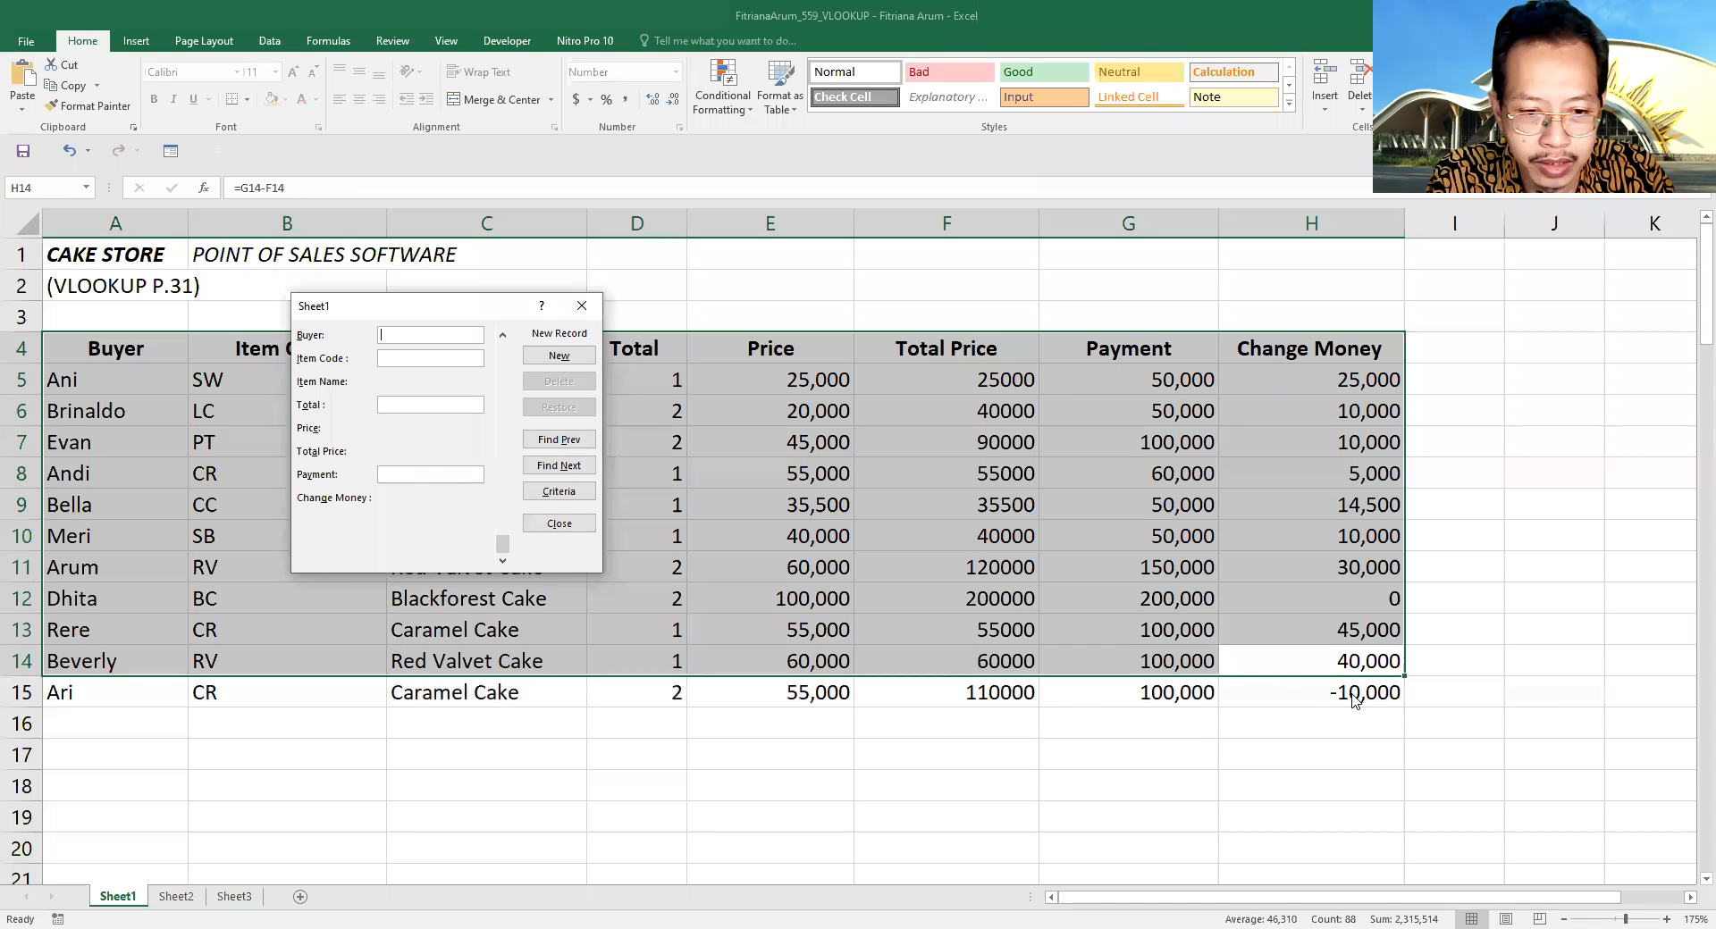
- Set the newly added record's payment to 150000 in the form, and close the form
{"action": "left_click", "coordinate": [560, 441]}
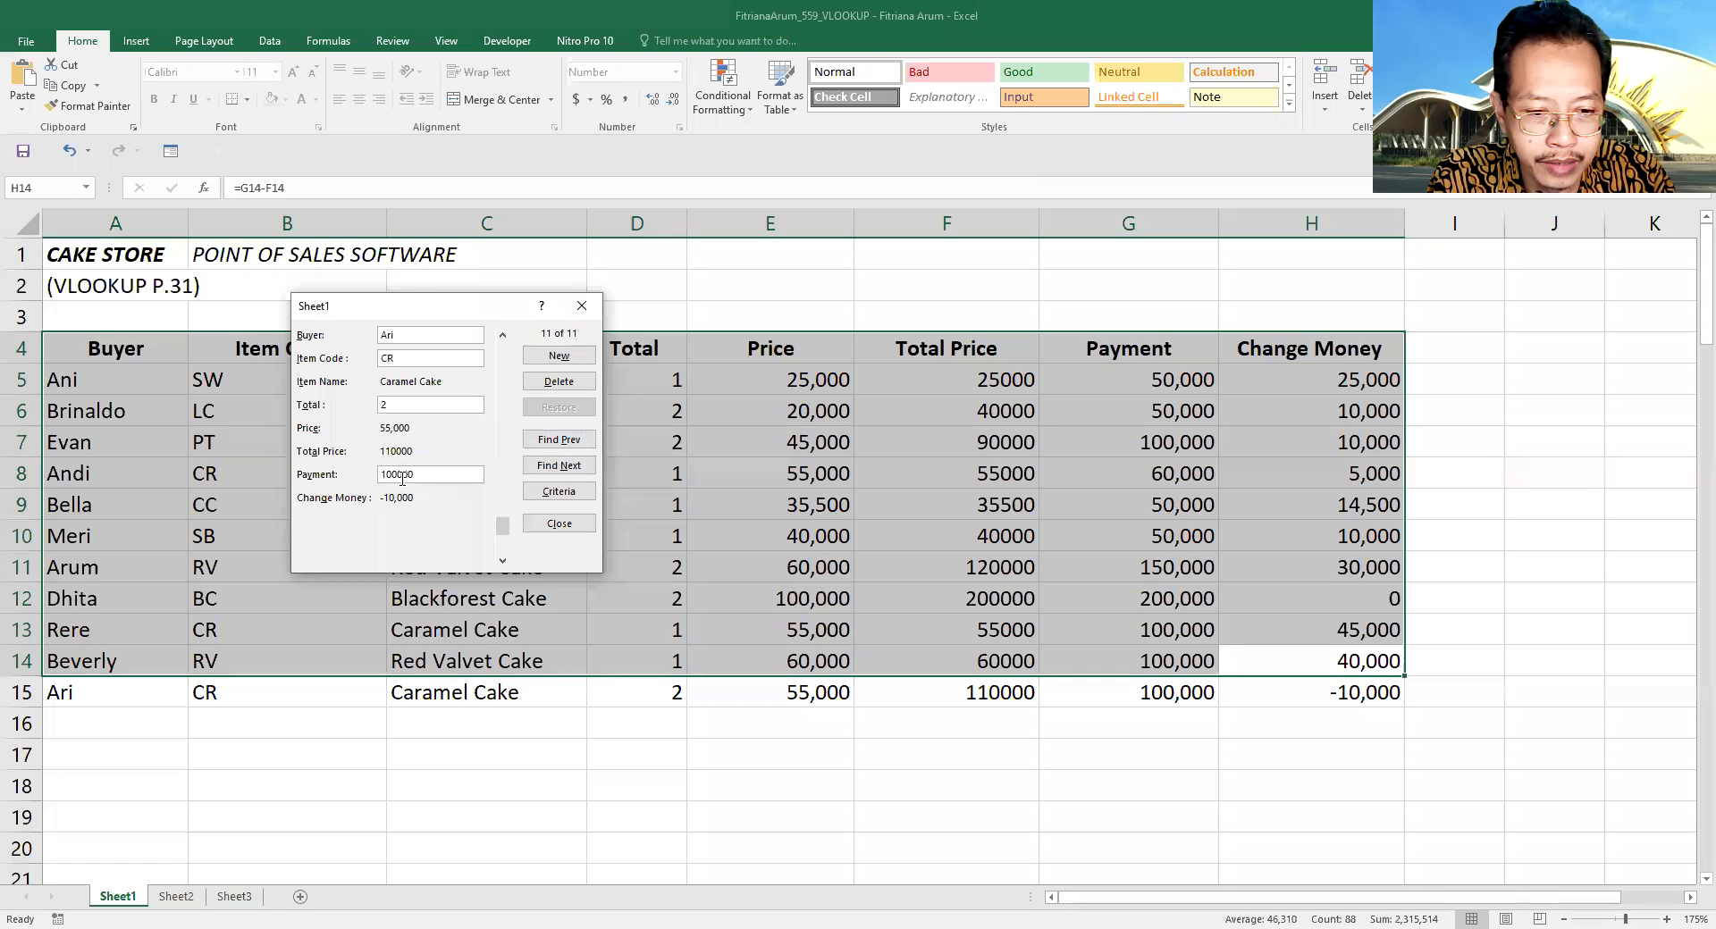
{"action": "left_click_drag", "start_coordinate": [420, 475], "coordinate": [355, 486]}
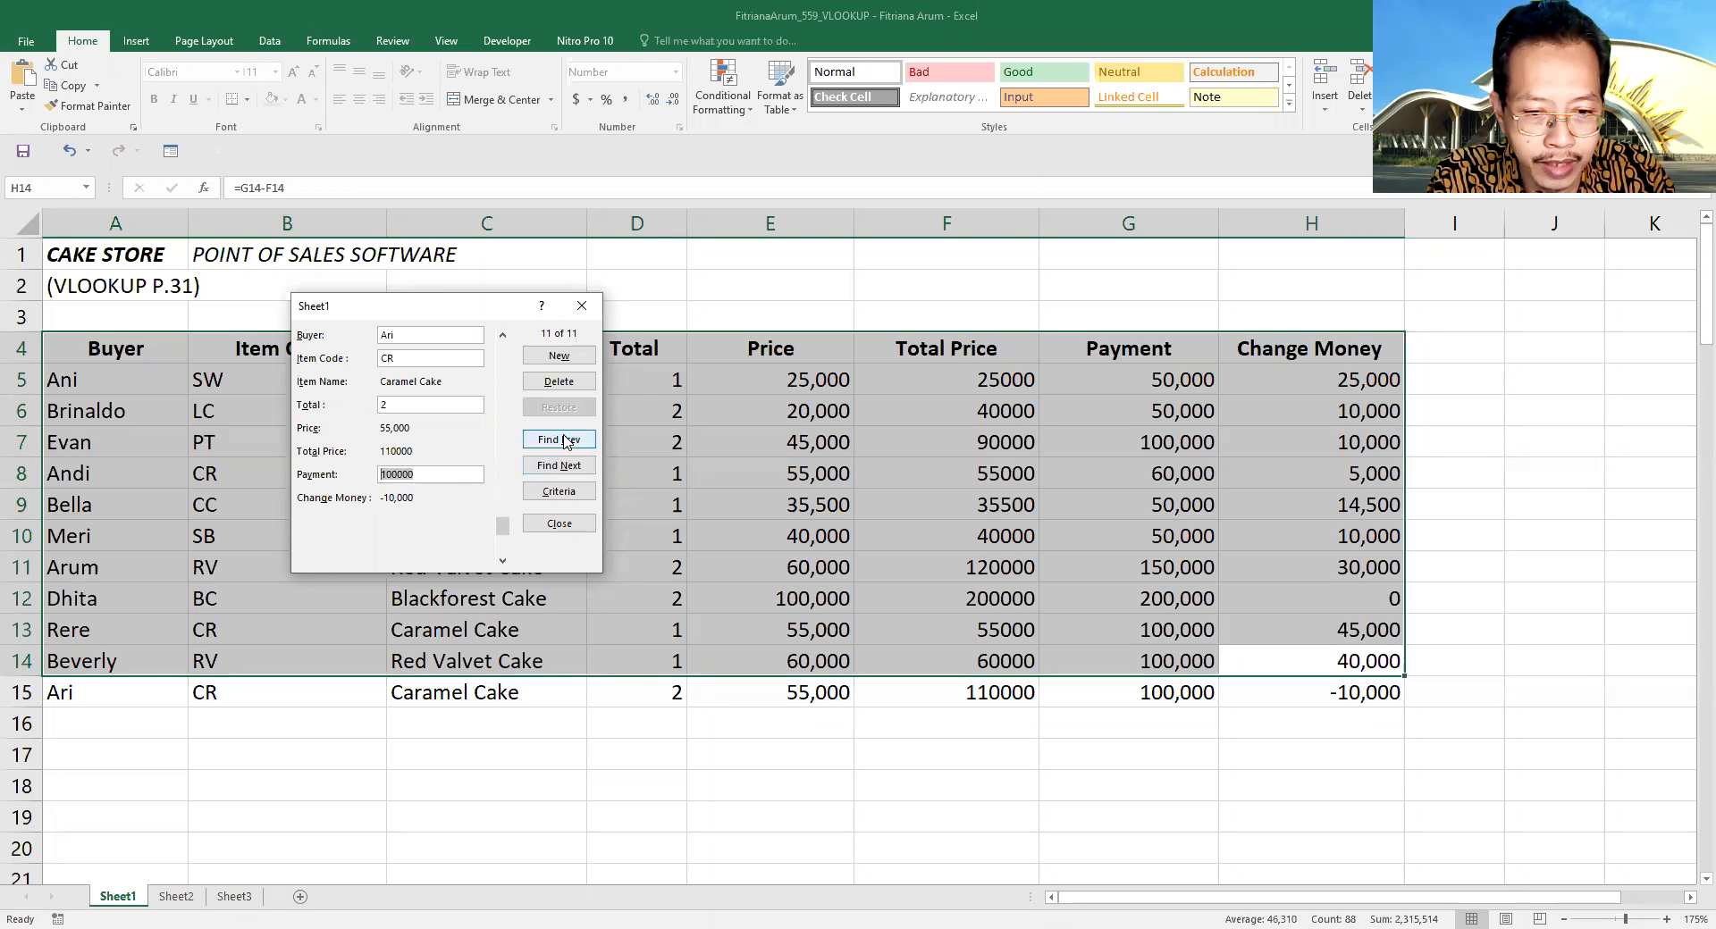
{"action": "type", "text": "1"}
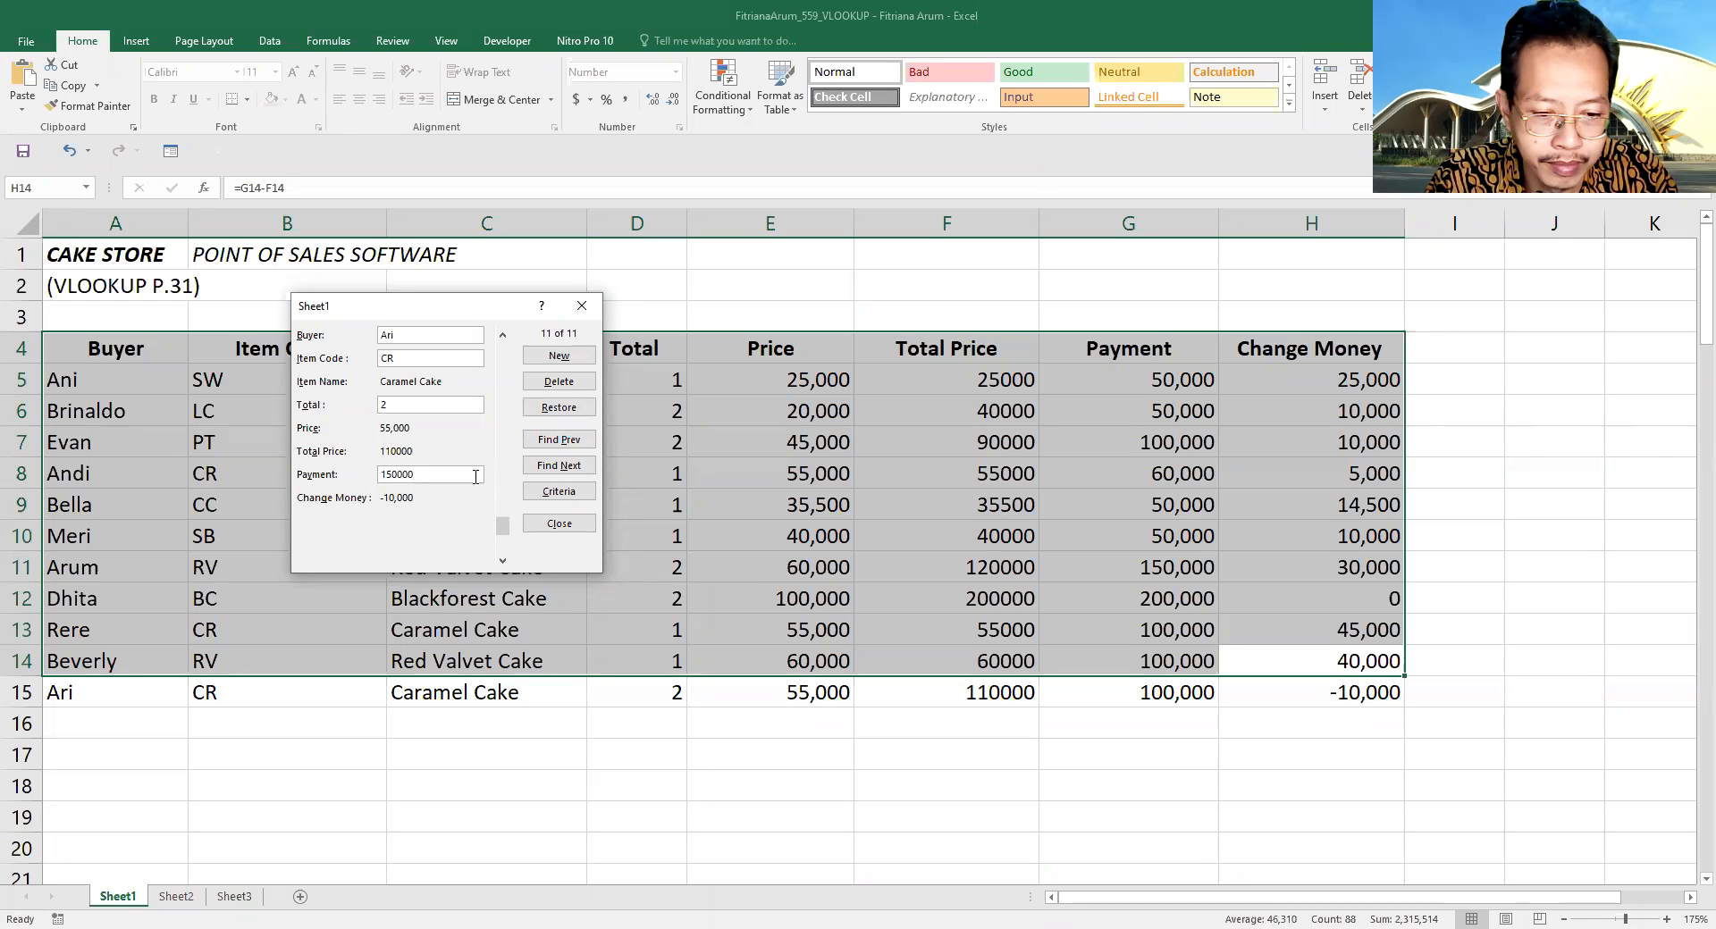
{"action": "key", "text": "Return"}
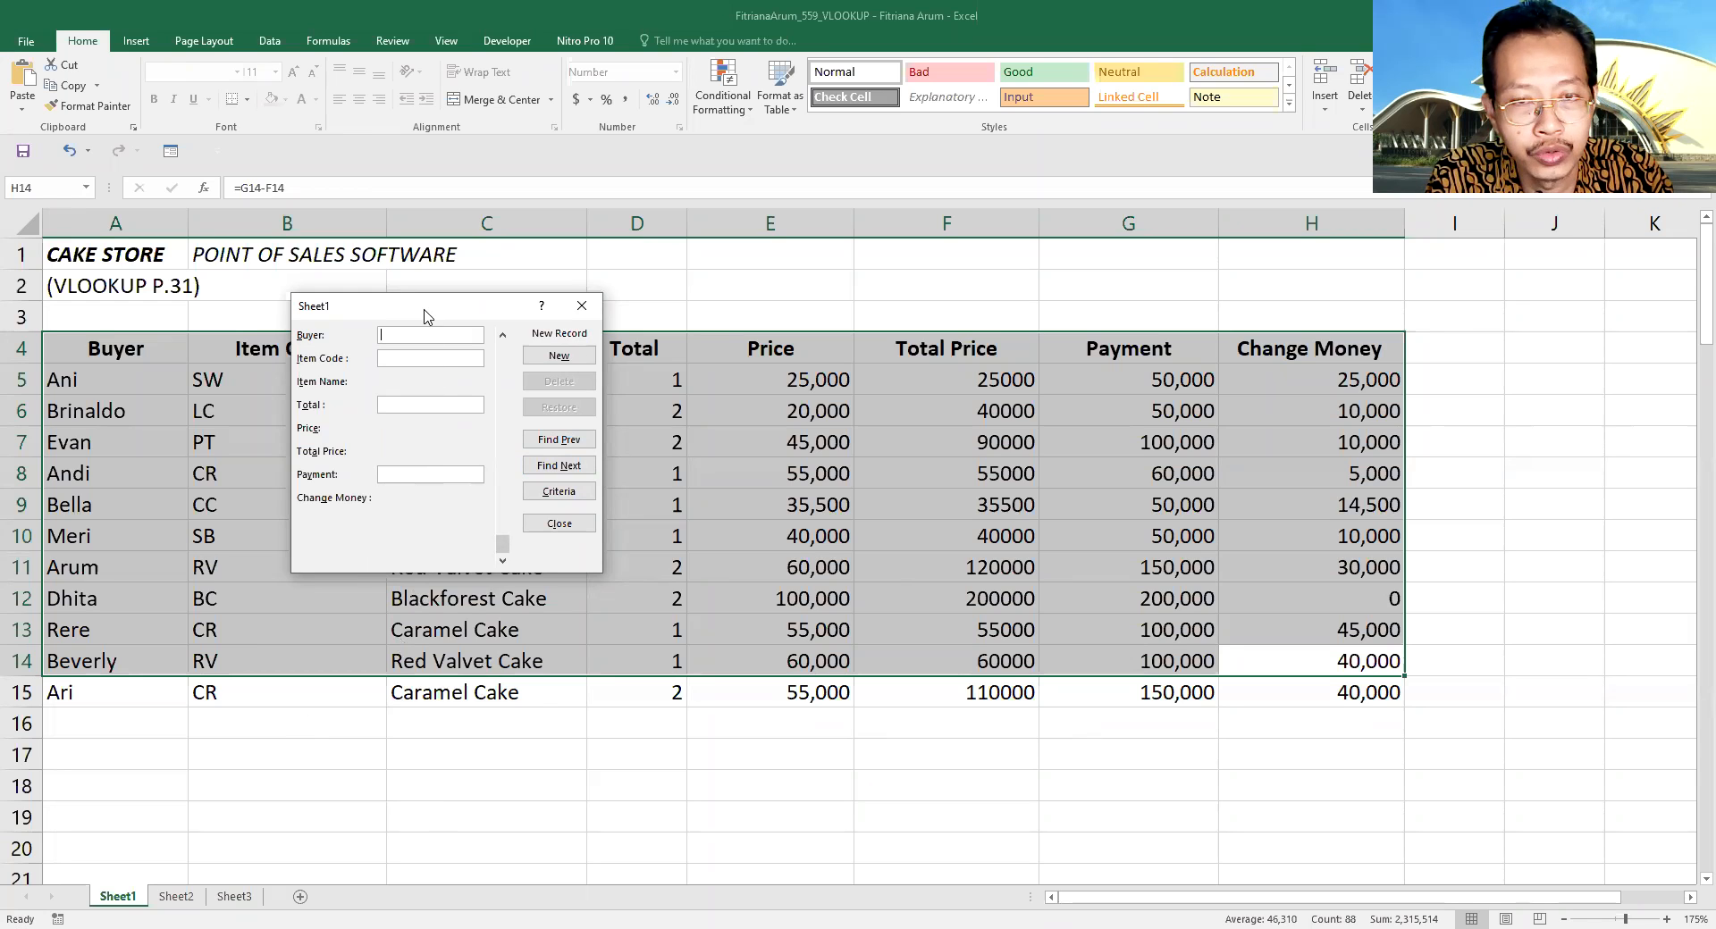
{"action": "left_click_drag", "start_coordinate": [433, 308], "coordinate": [593, 395]}
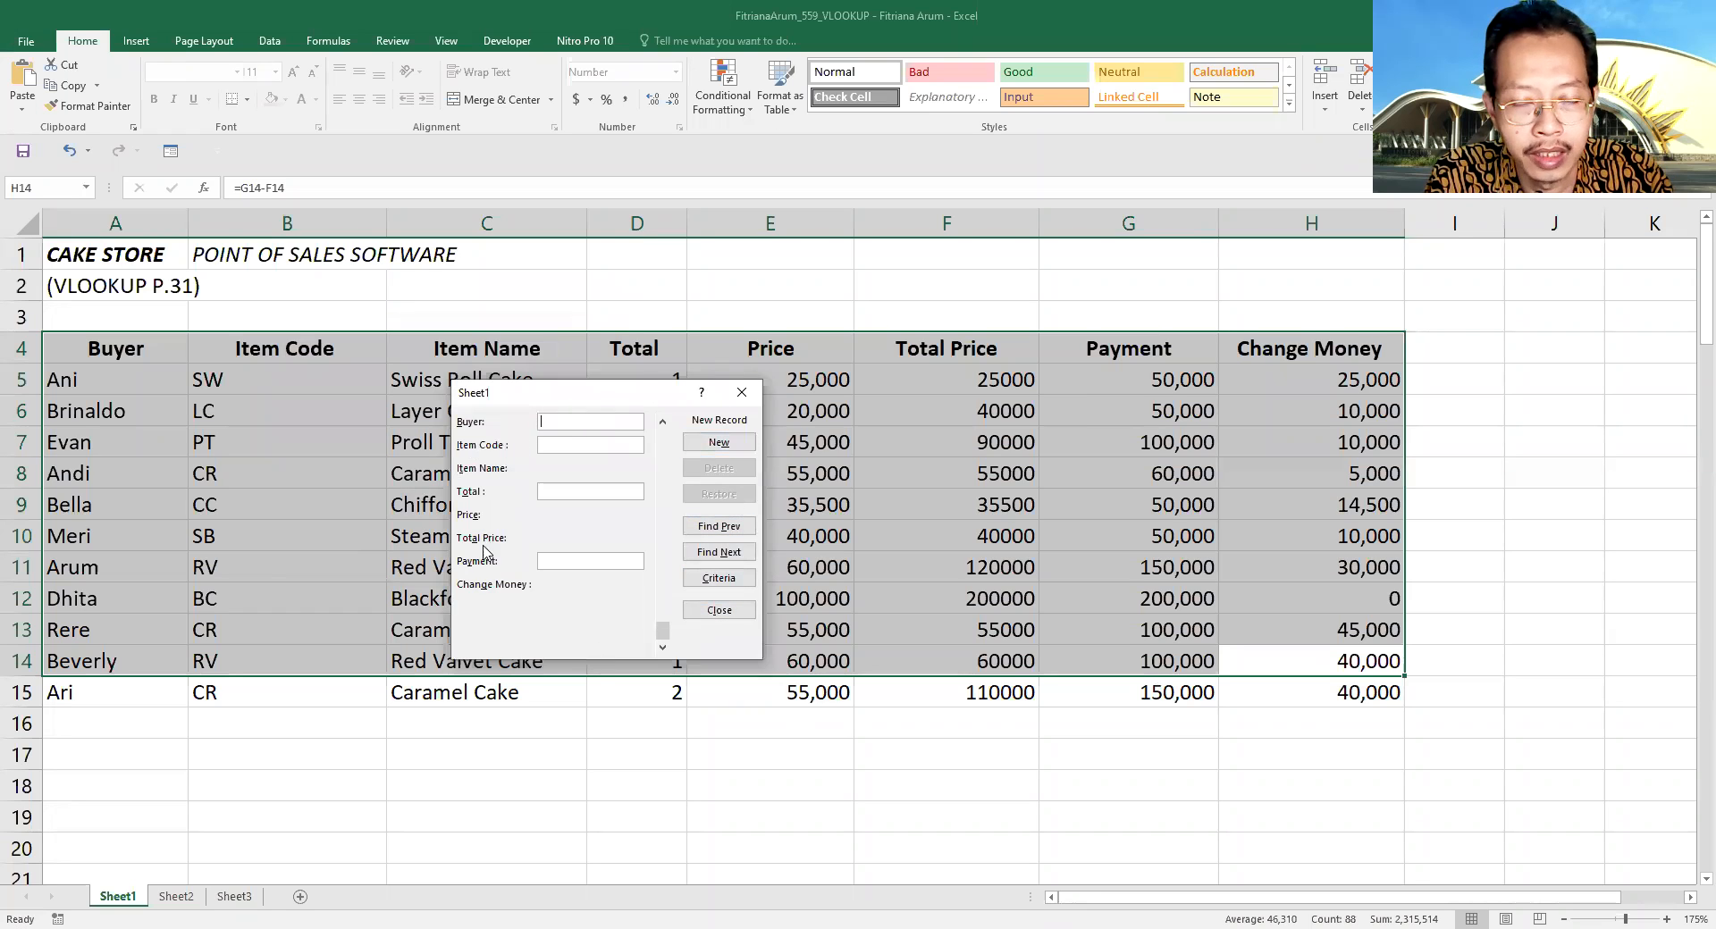
{"action": "left_click", "coordinate": [739, 395]}
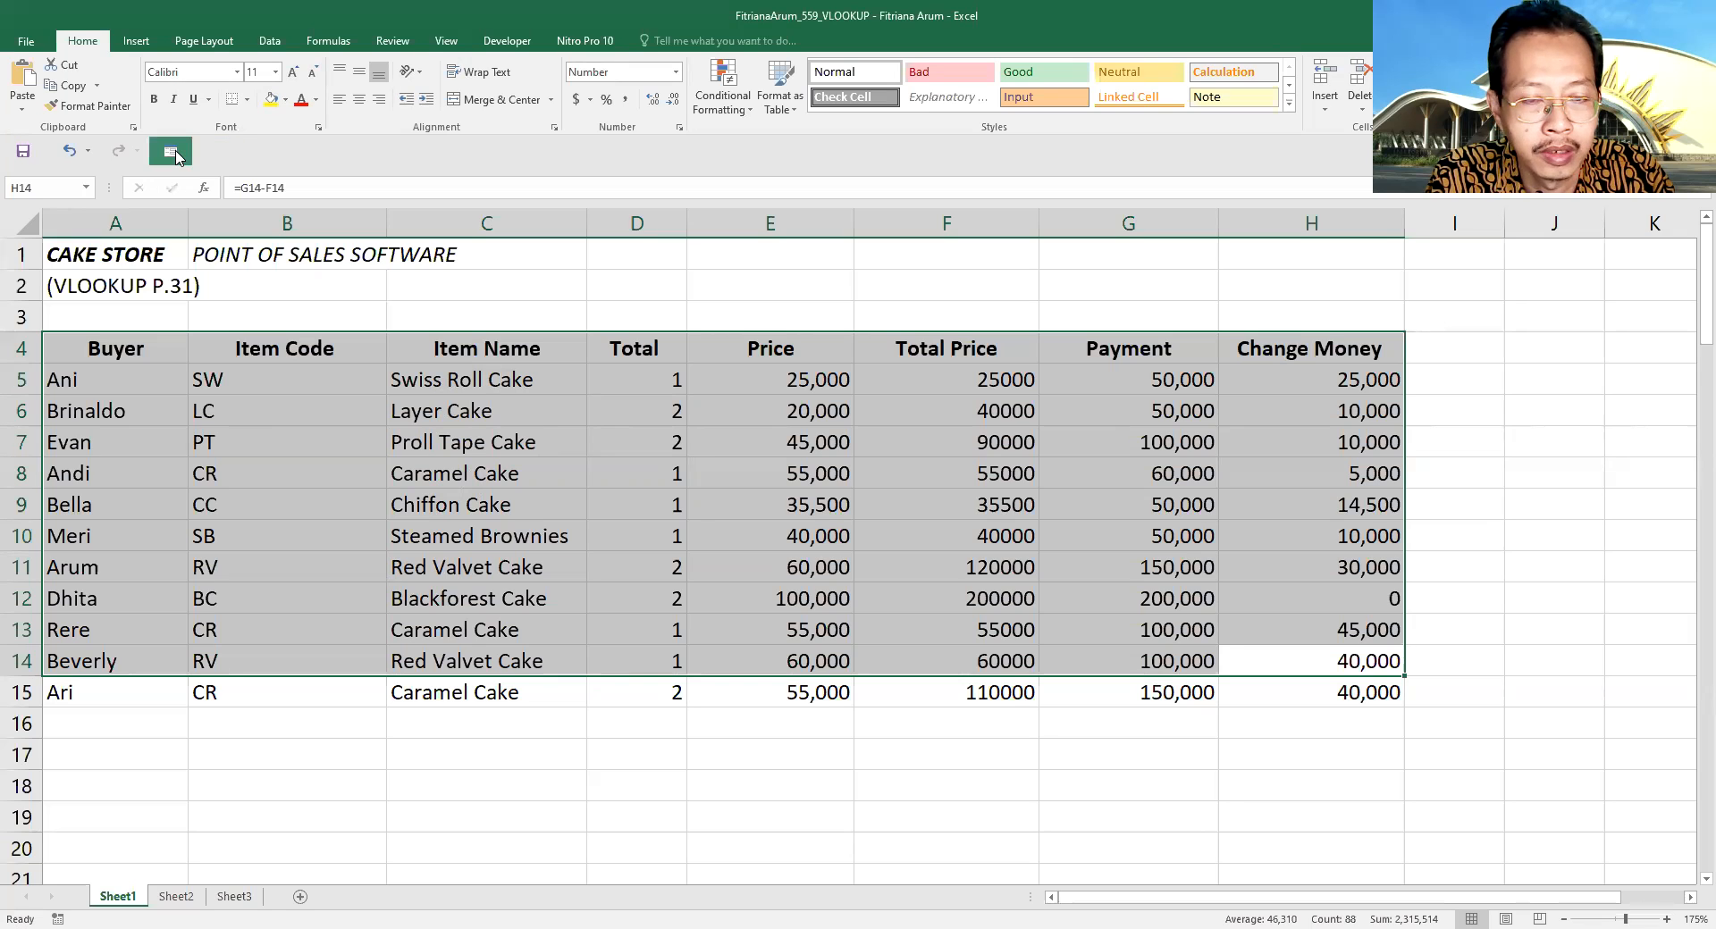
{"action": "right_click", "coordinate": [525, 123]}
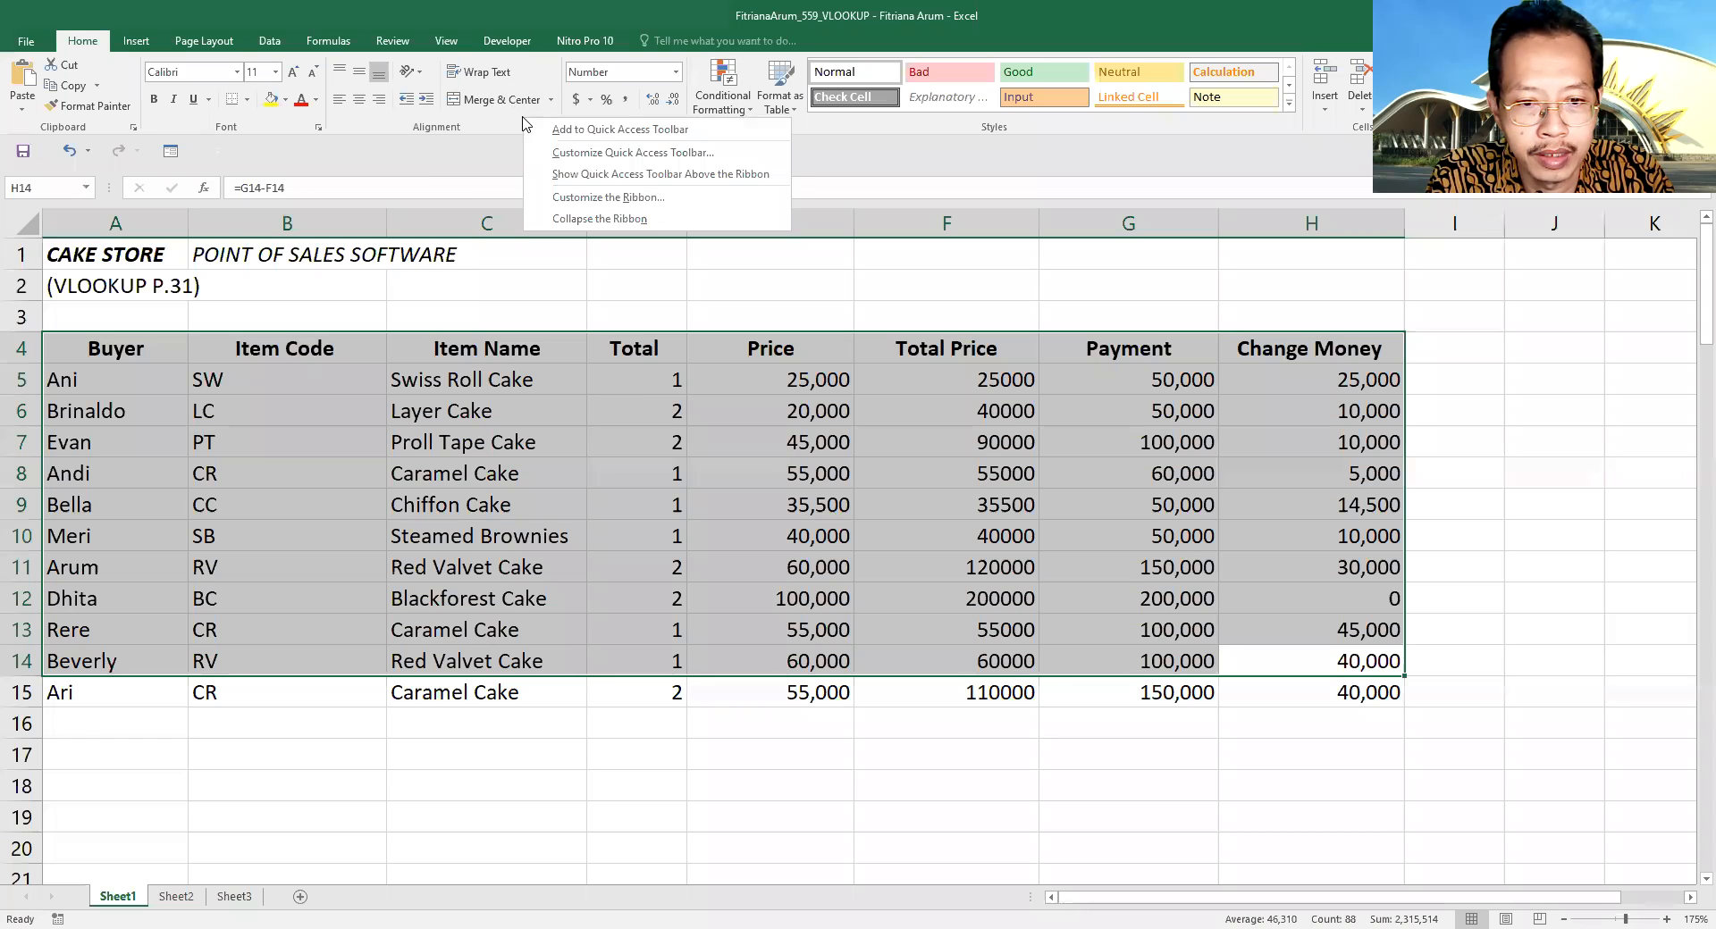
{"action": "left_click", "coordinate": [573, 198]}
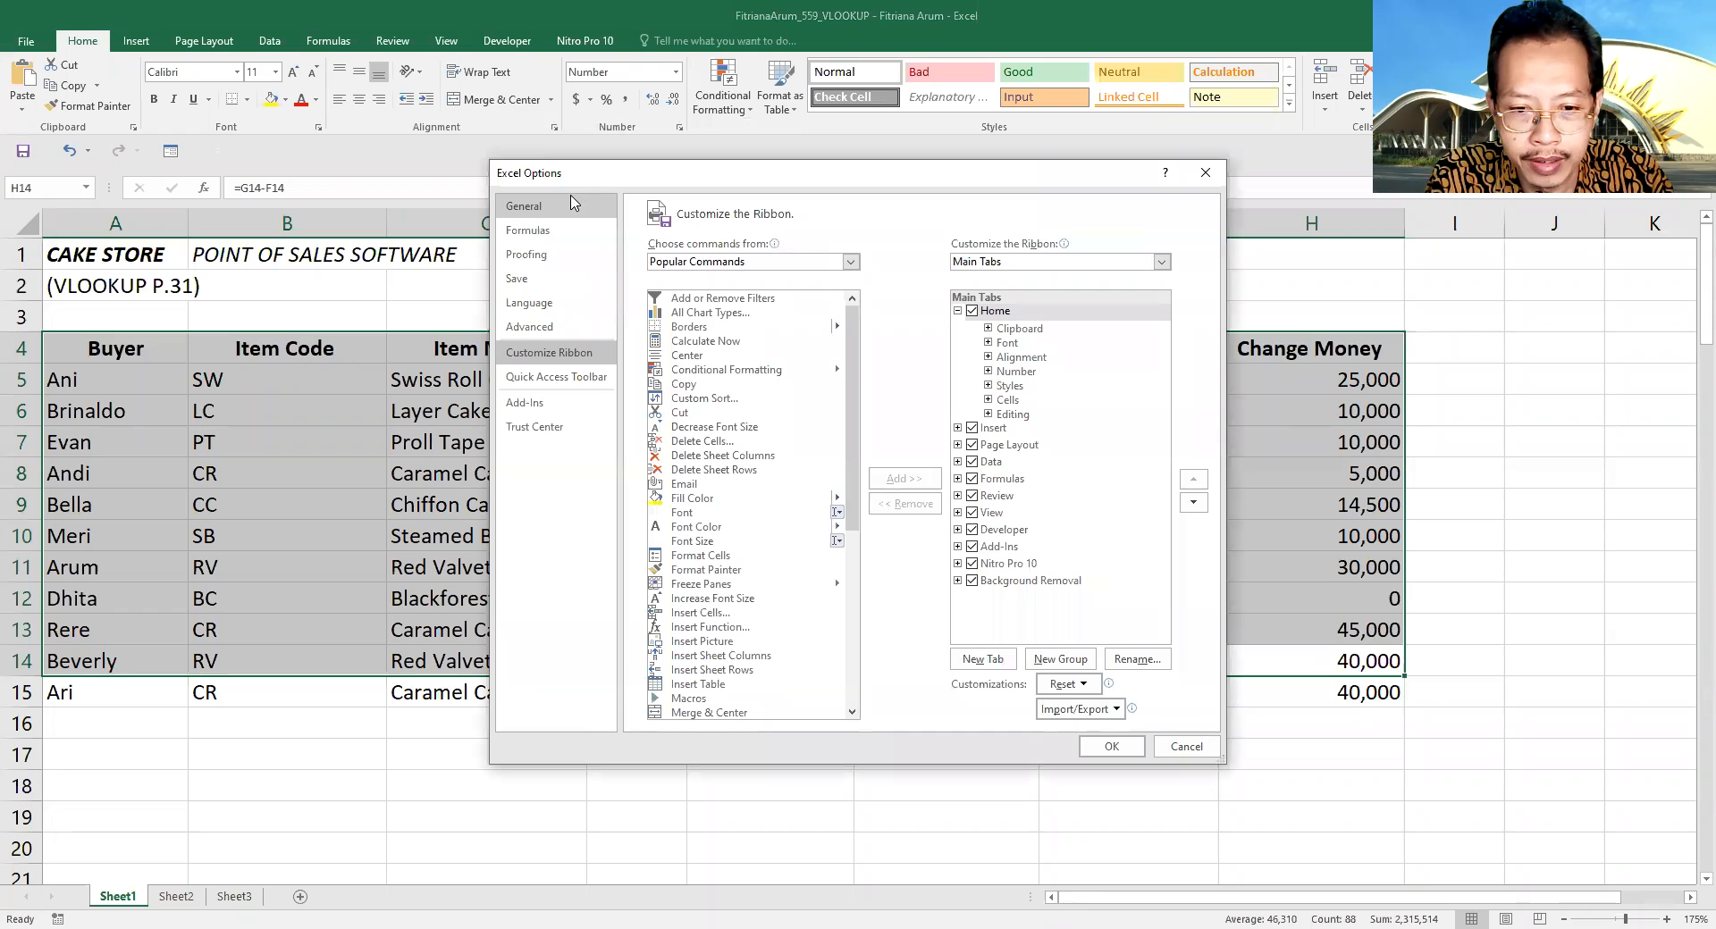
{"action": "left_click", "coordinate": [670, 262]}
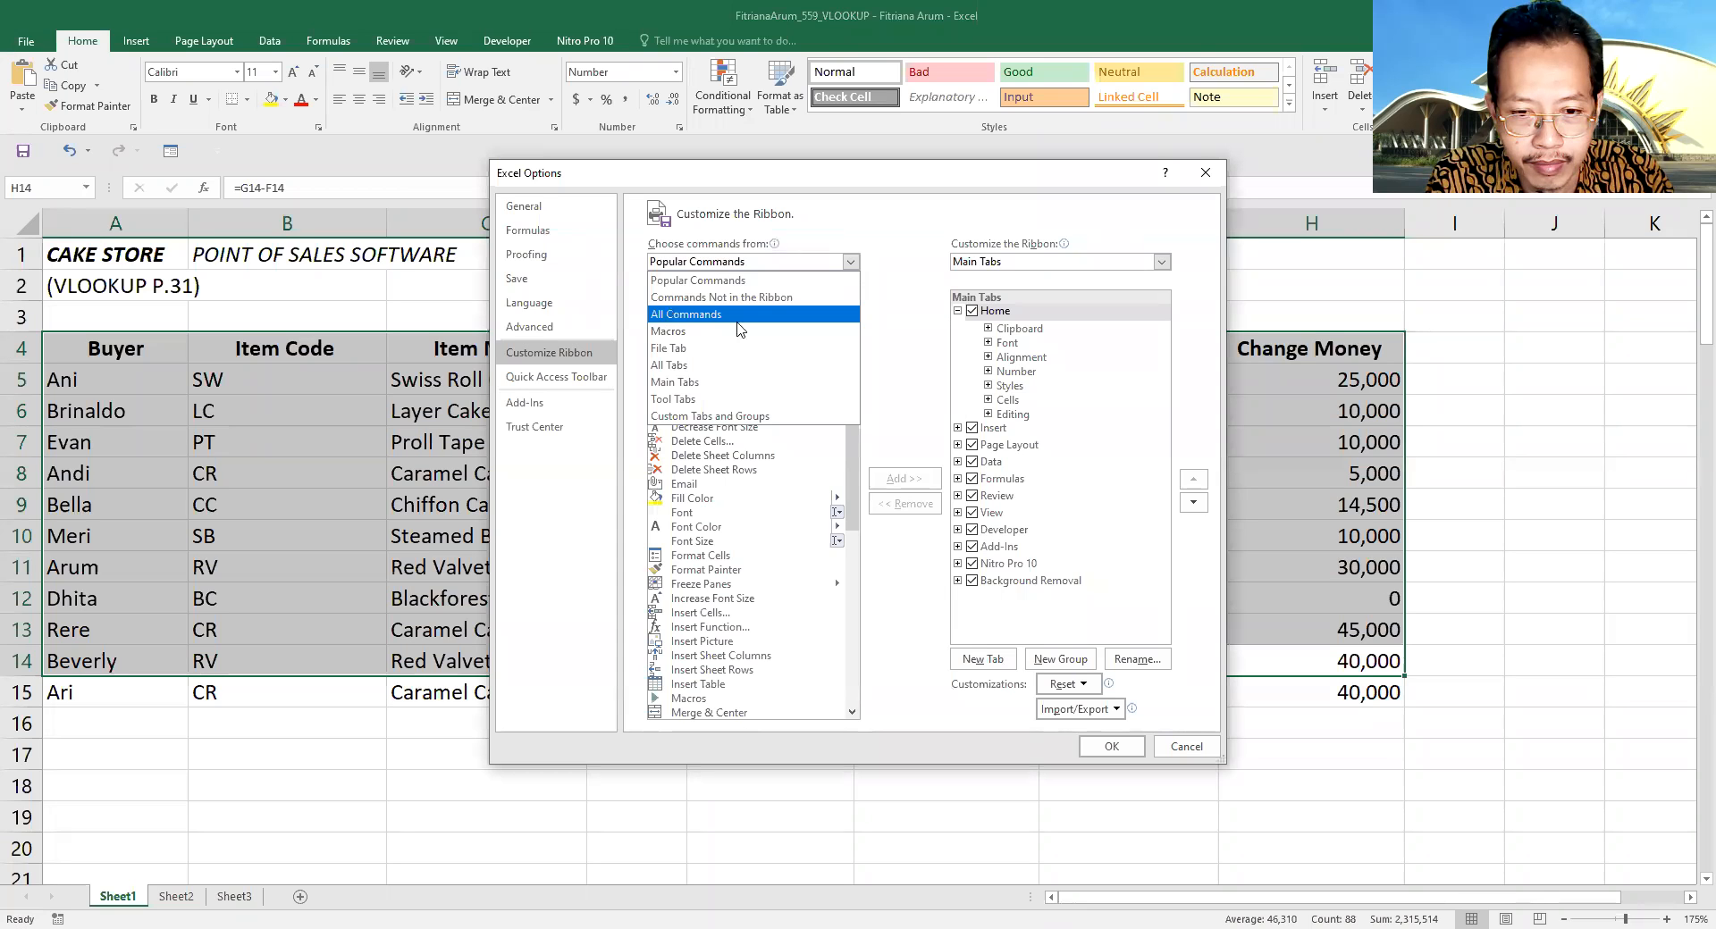
{"action": "left_click", "coordinate": [671, 314]}
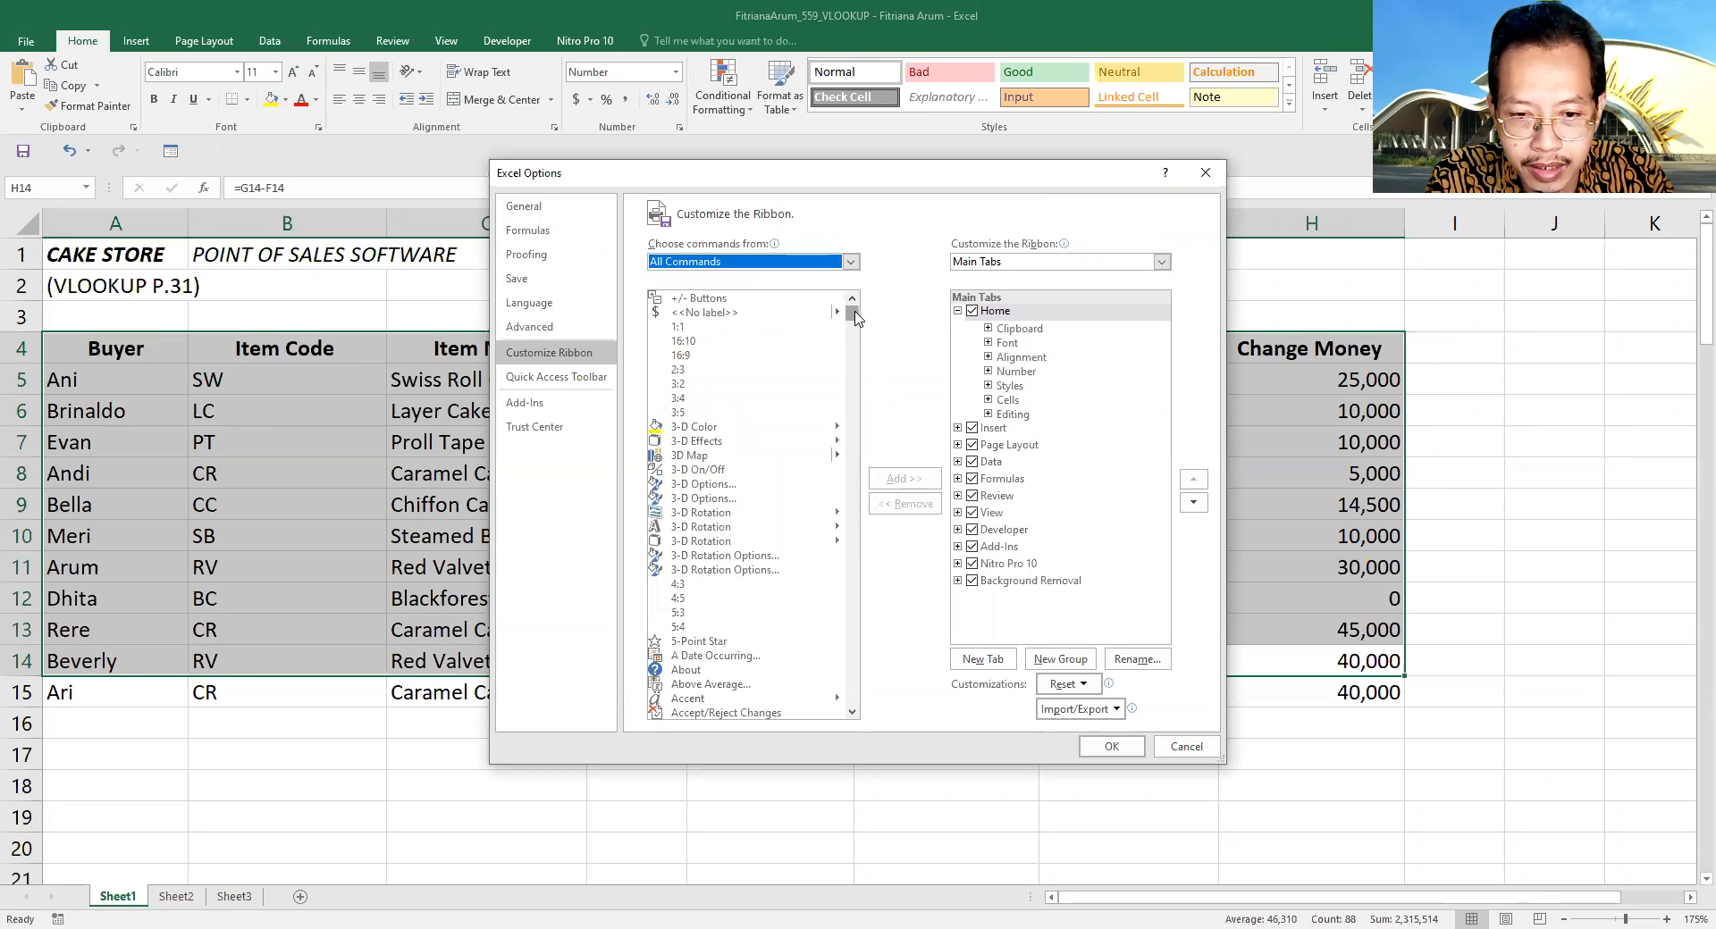
{"action": "left_click_drag", "start_coordinate": [856, 318], "coordinate": [867, 438]}
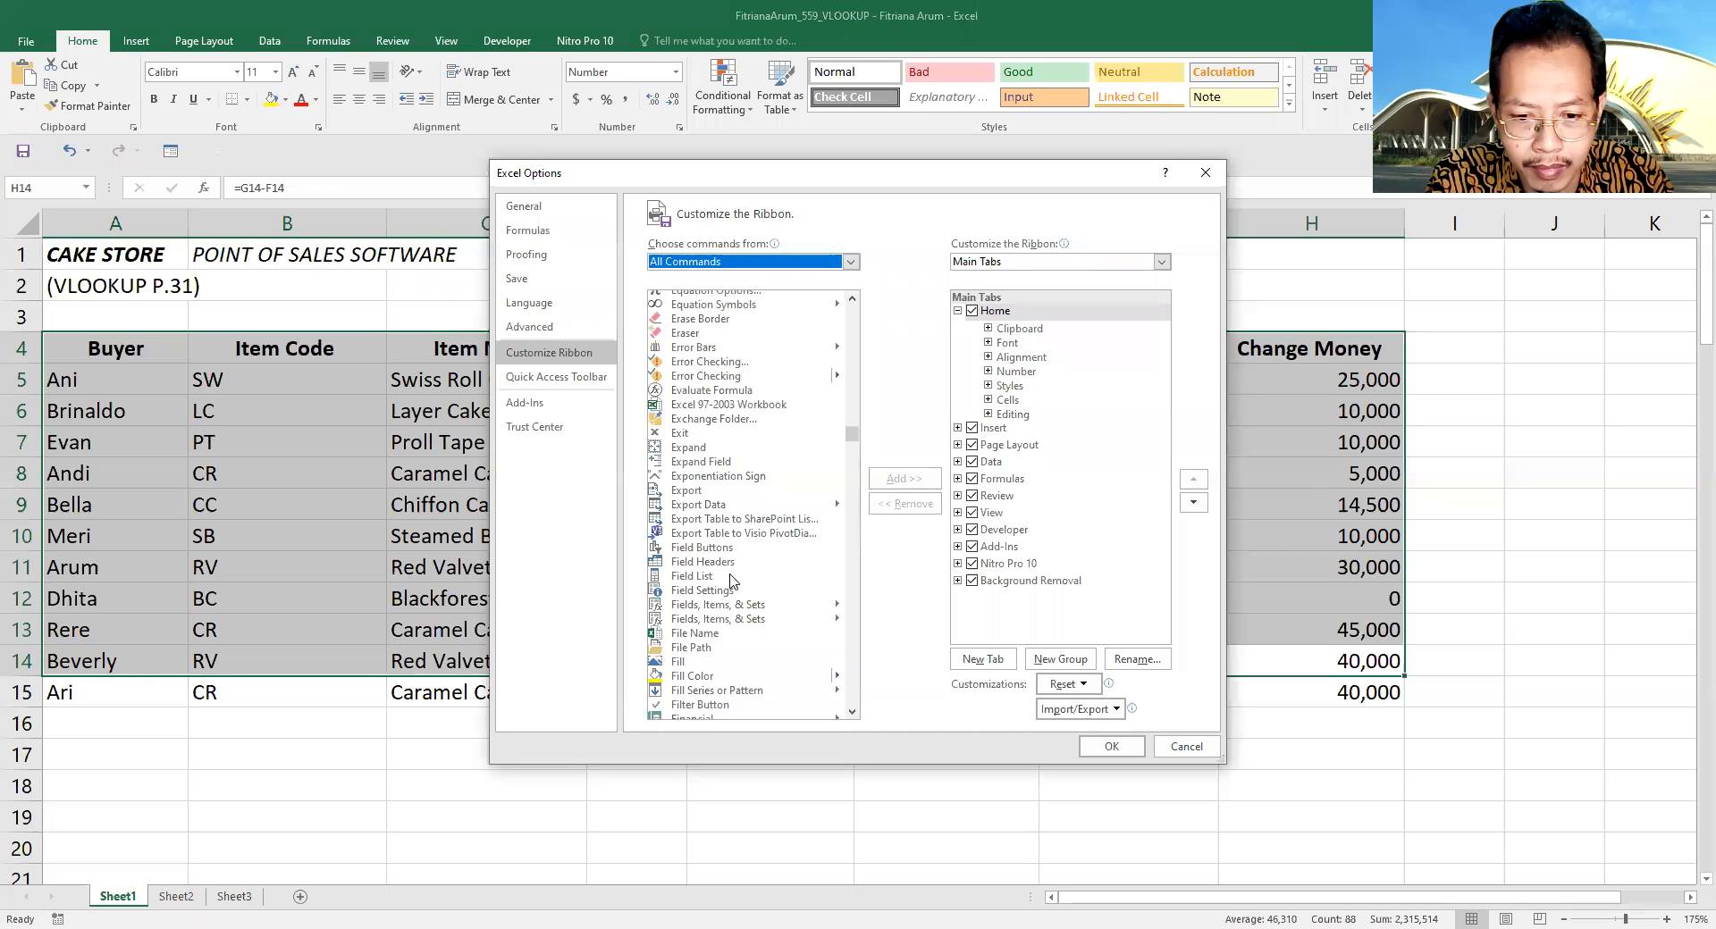
{"action": "left_click", "coordinate": [854, 628]}
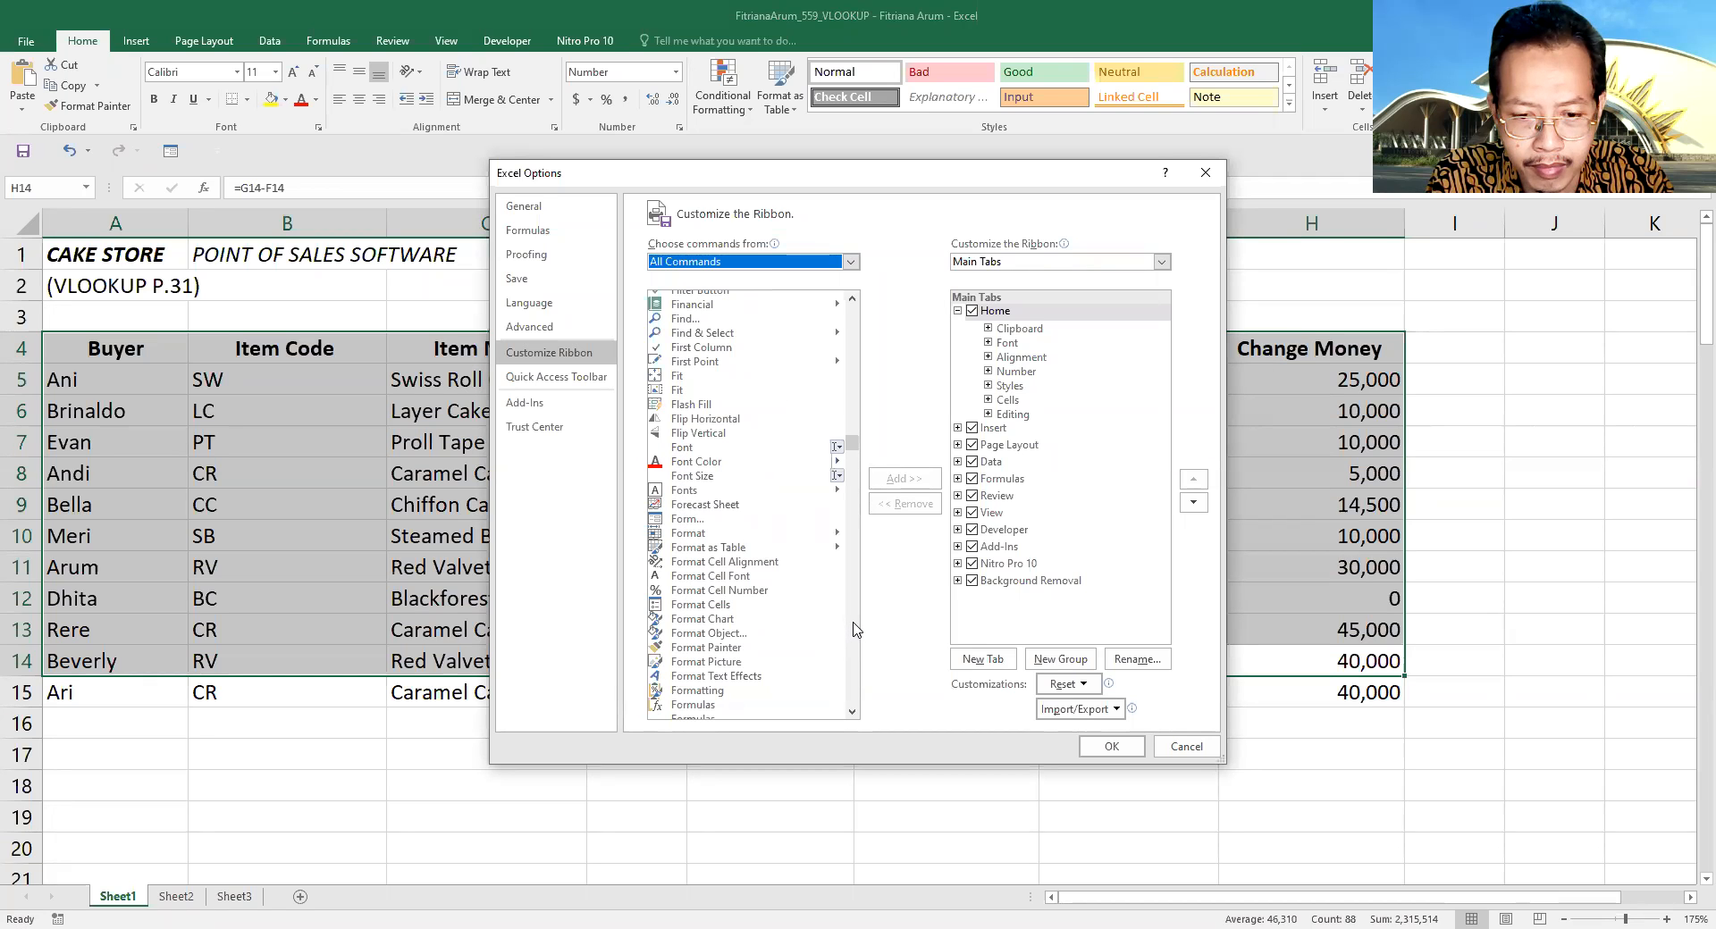
{"action": "left_click", "coordinate": [686, 519]}
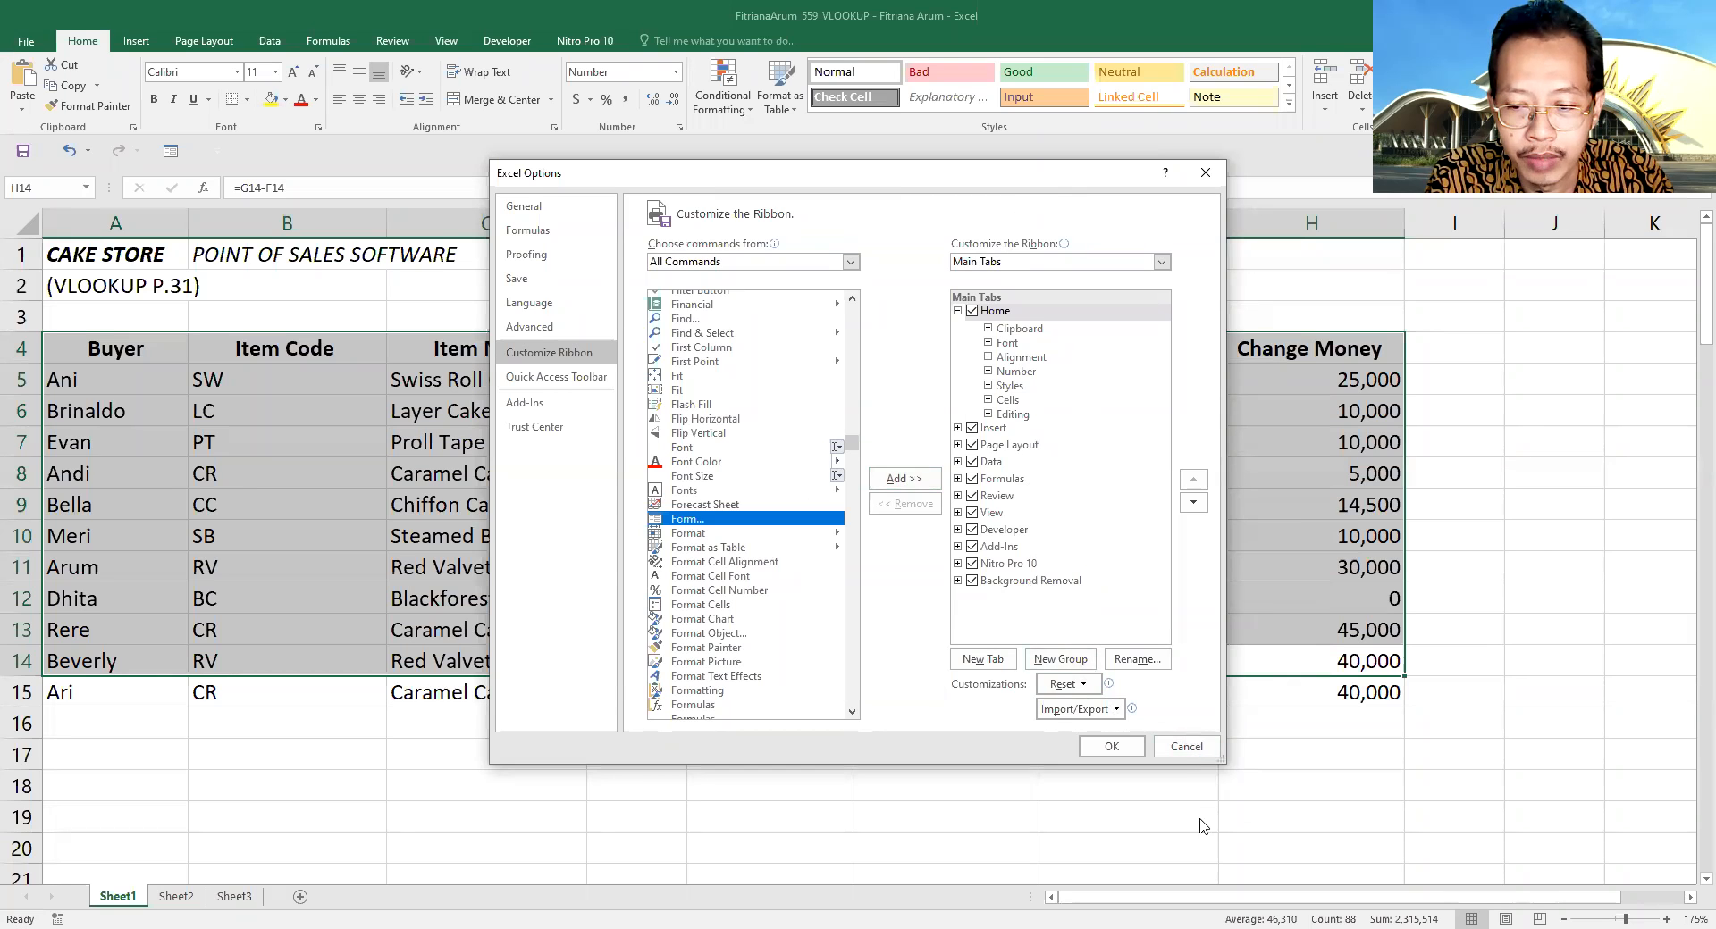
{"action": "left_click", "coordinate": [1185, 747]}
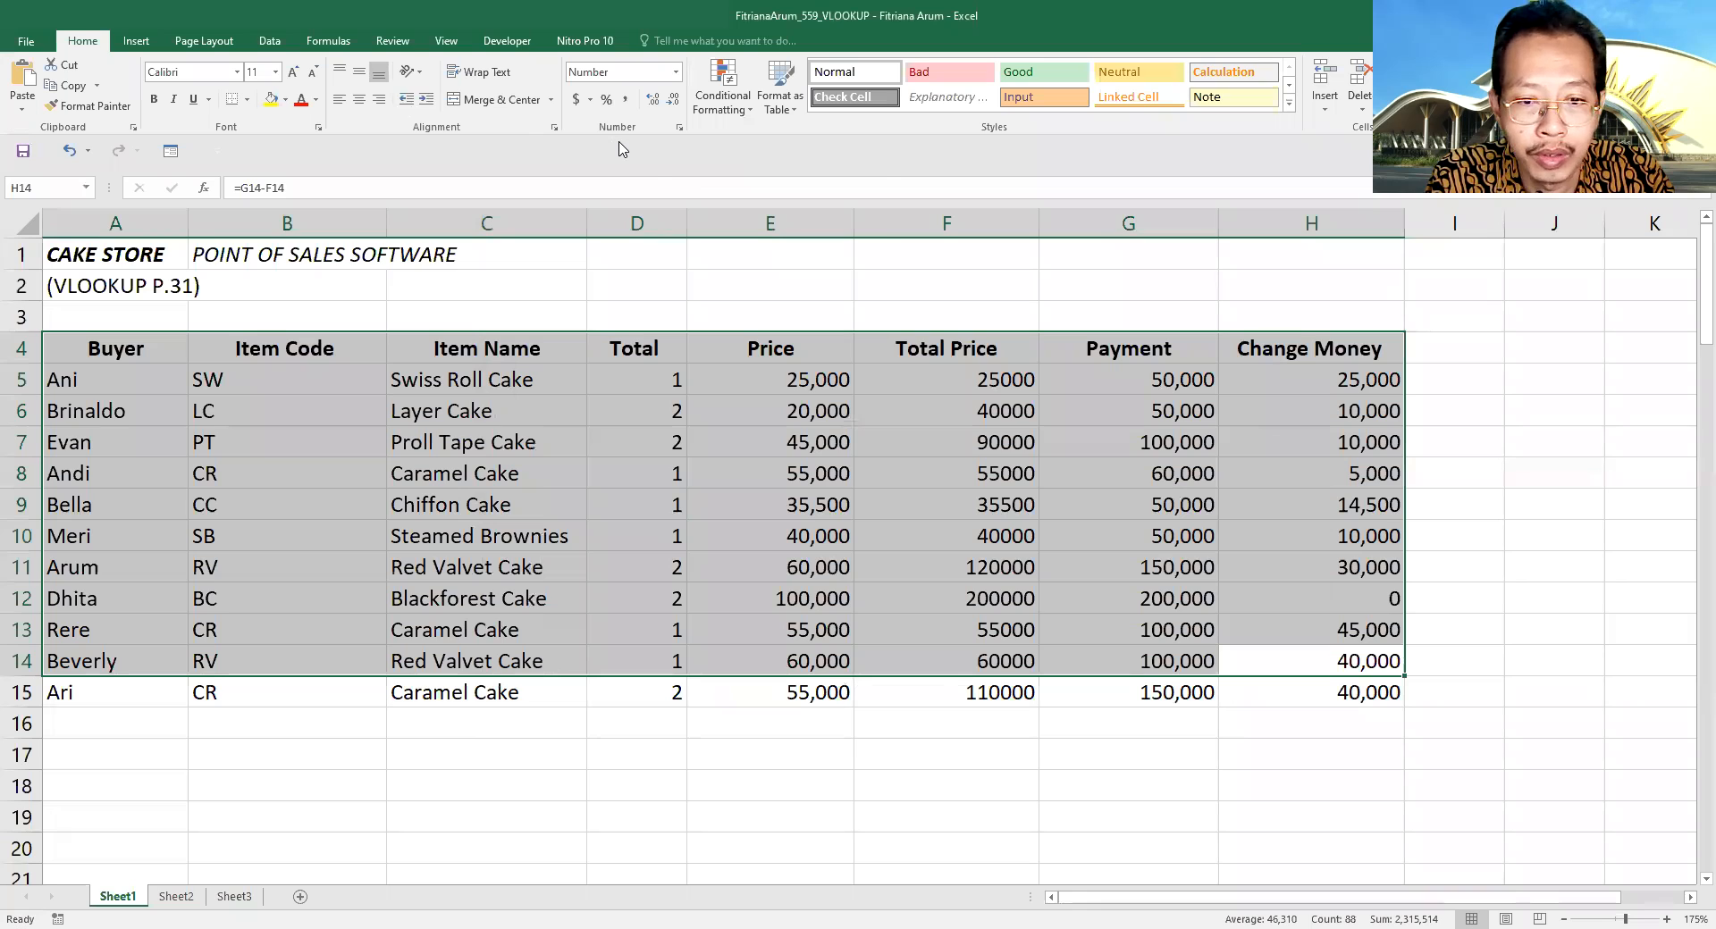
- Locate the Form command among all commands available for the Quick Access Toolbar, accept the options and select cell C12
{"action": "right_click", "coordinate": [620, 143]}
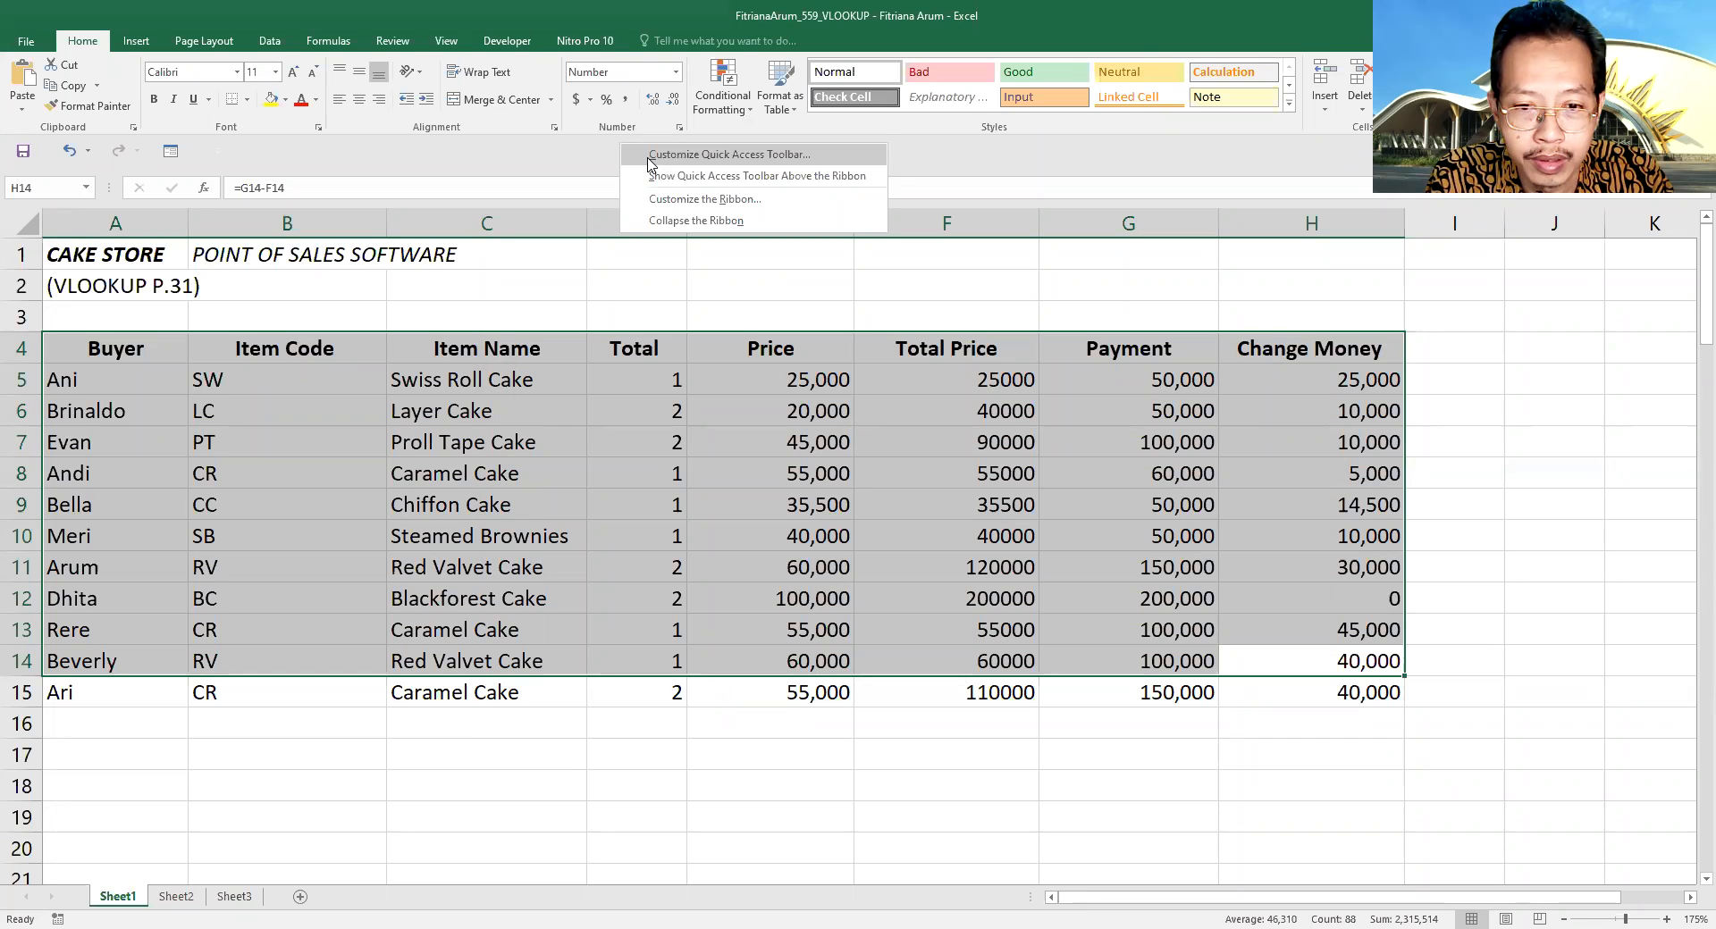
{"action": "left_click", "coordinate": [650, 156]}
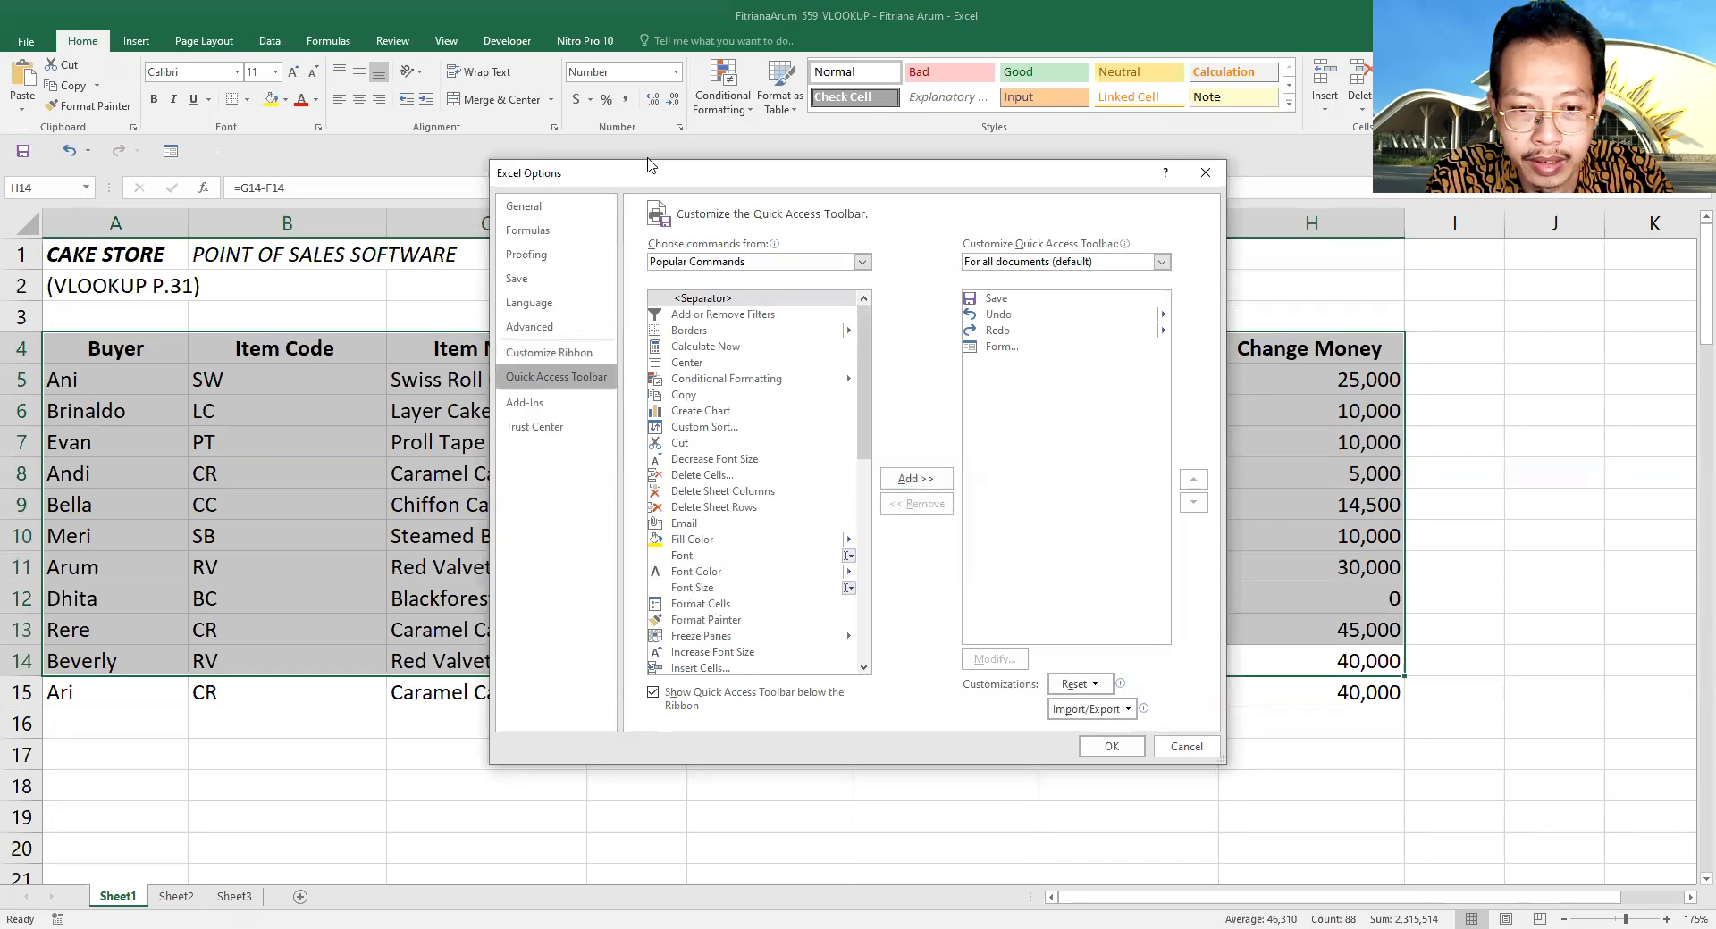
{"action": "left_click", "coordinate": [696, 268]}
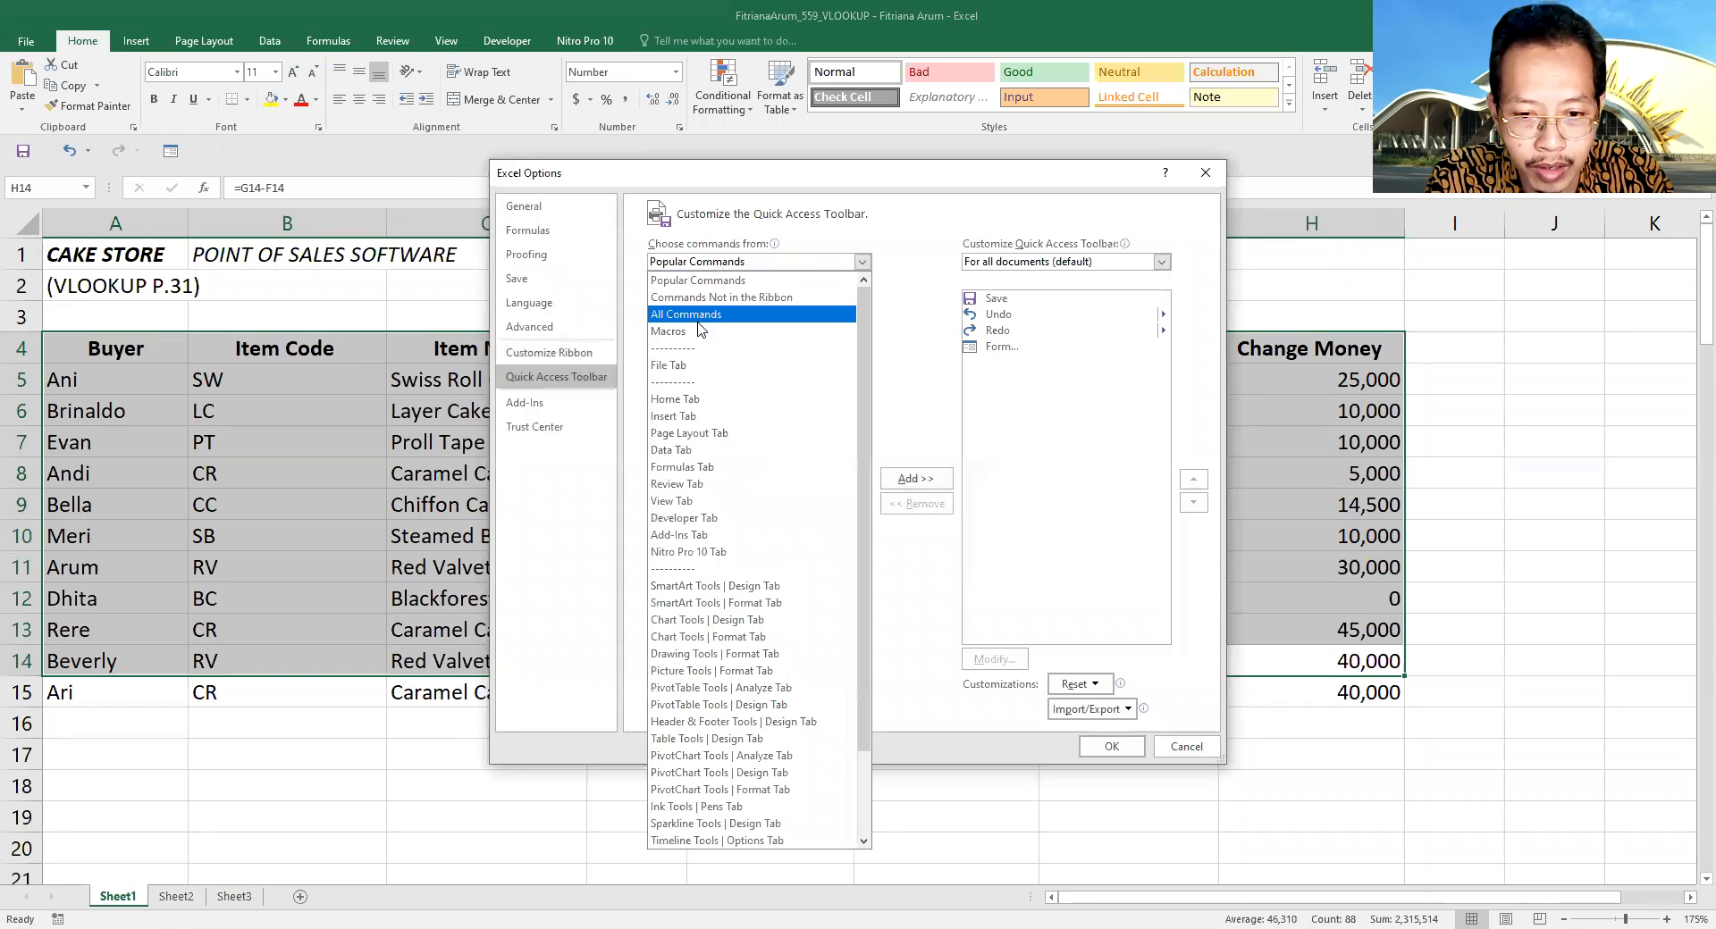
{"action": "left_click", "coordinate": [698, 318]}
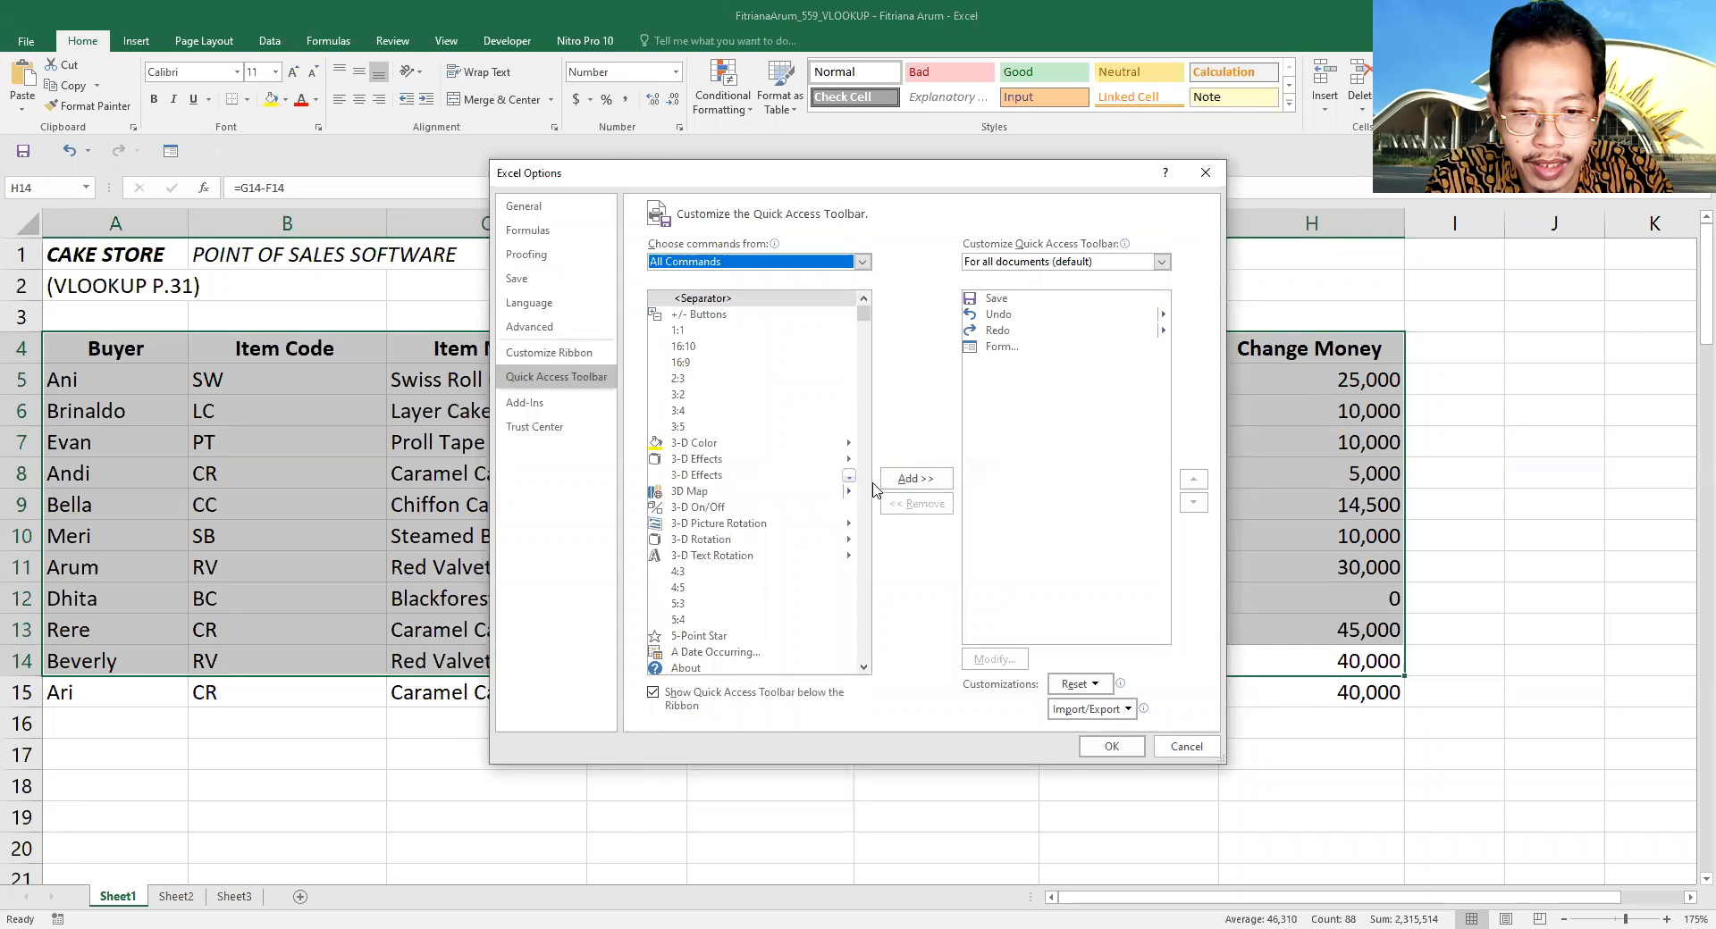
{"action": "scroll", "coordinate": [871, 493], "scroll_direction": "down", "scroll_amount": 20}
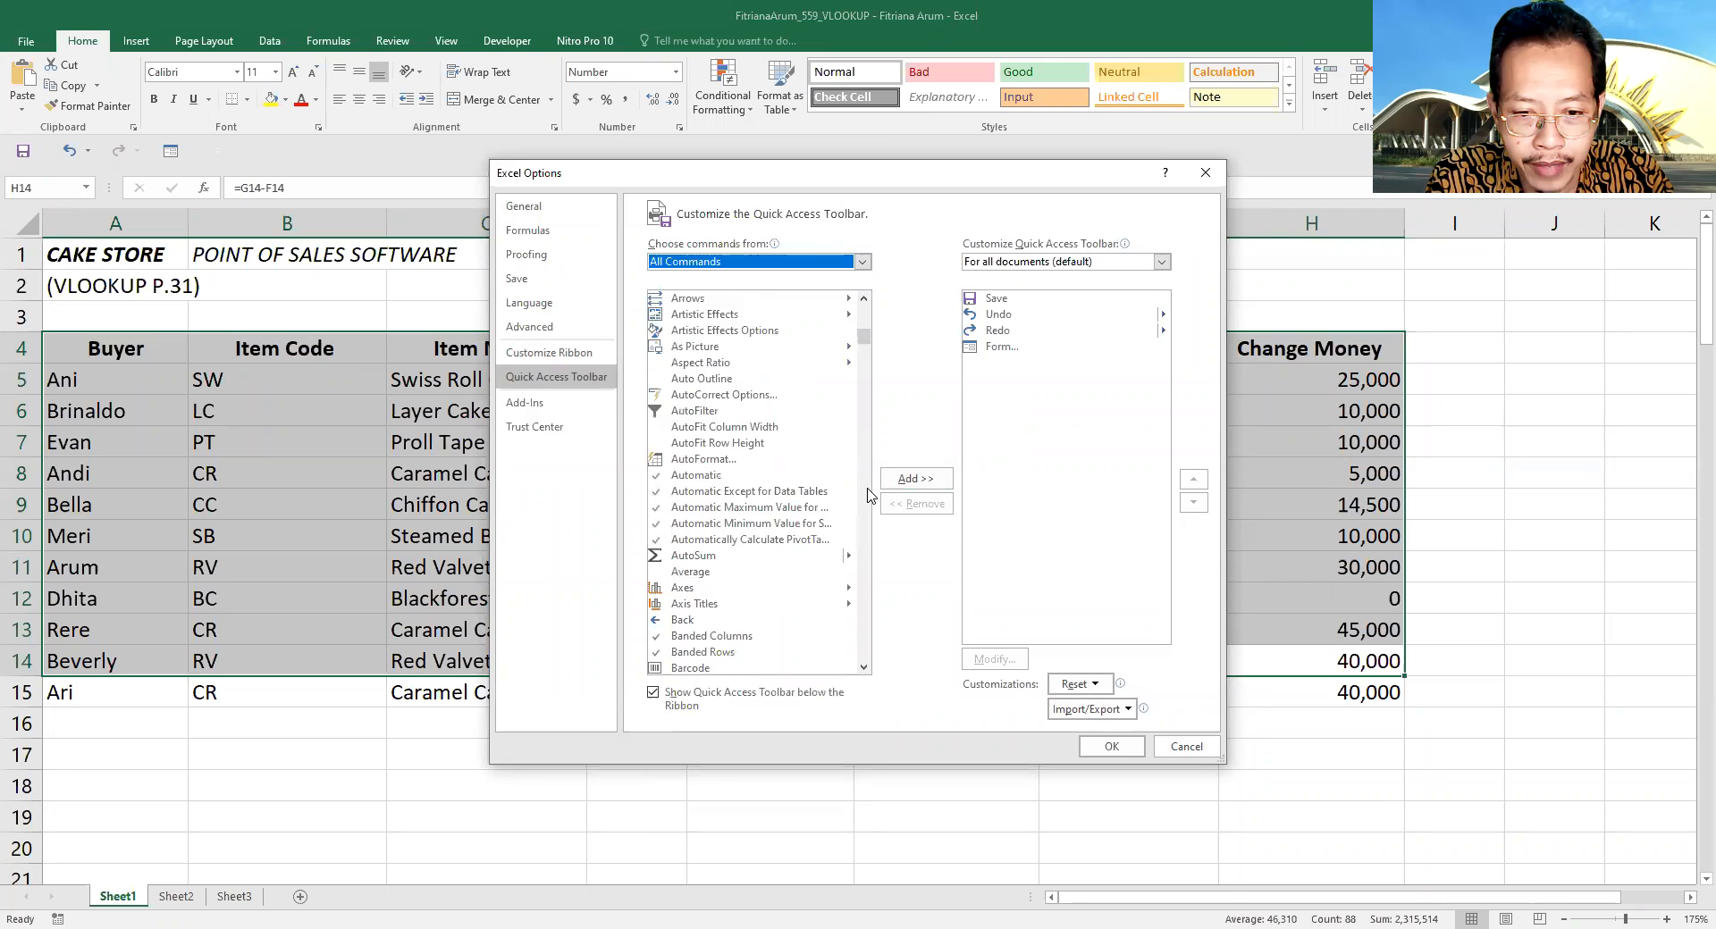
{"action": "scroll", "coordinate": [868, 494], "scroll_direction": "down", "scroll_amount": 20}
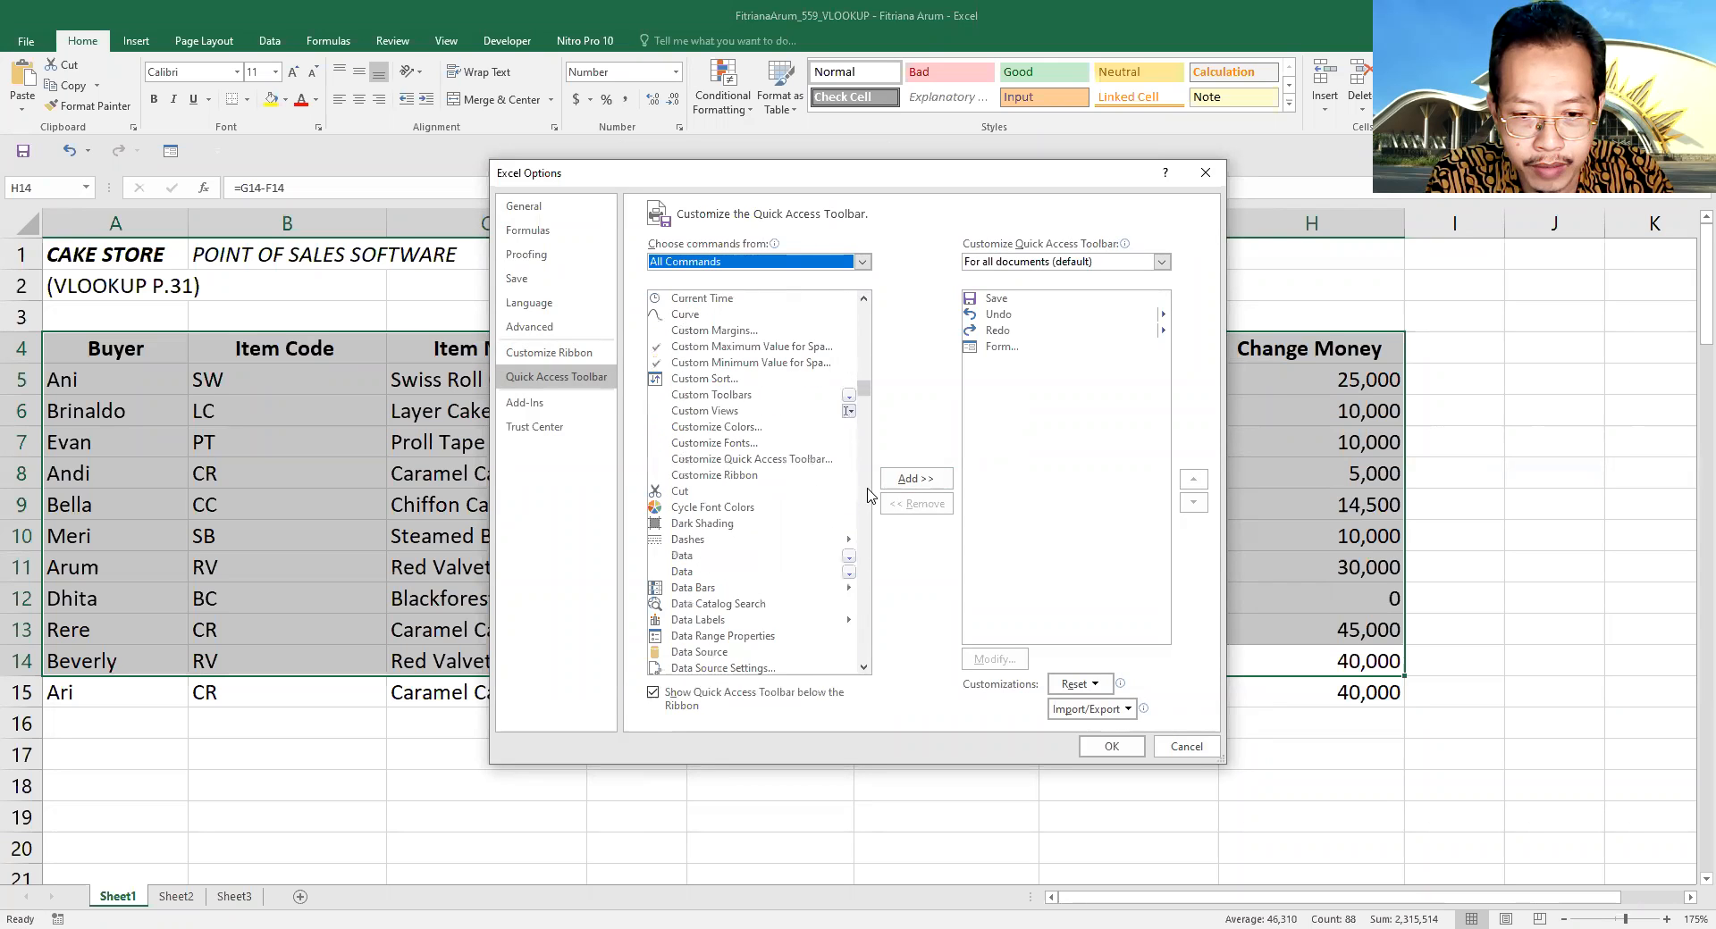
{"action": "scroll", "coordinate": [868, 494], "scroll_direction": "down", "scroll_amount": 20}
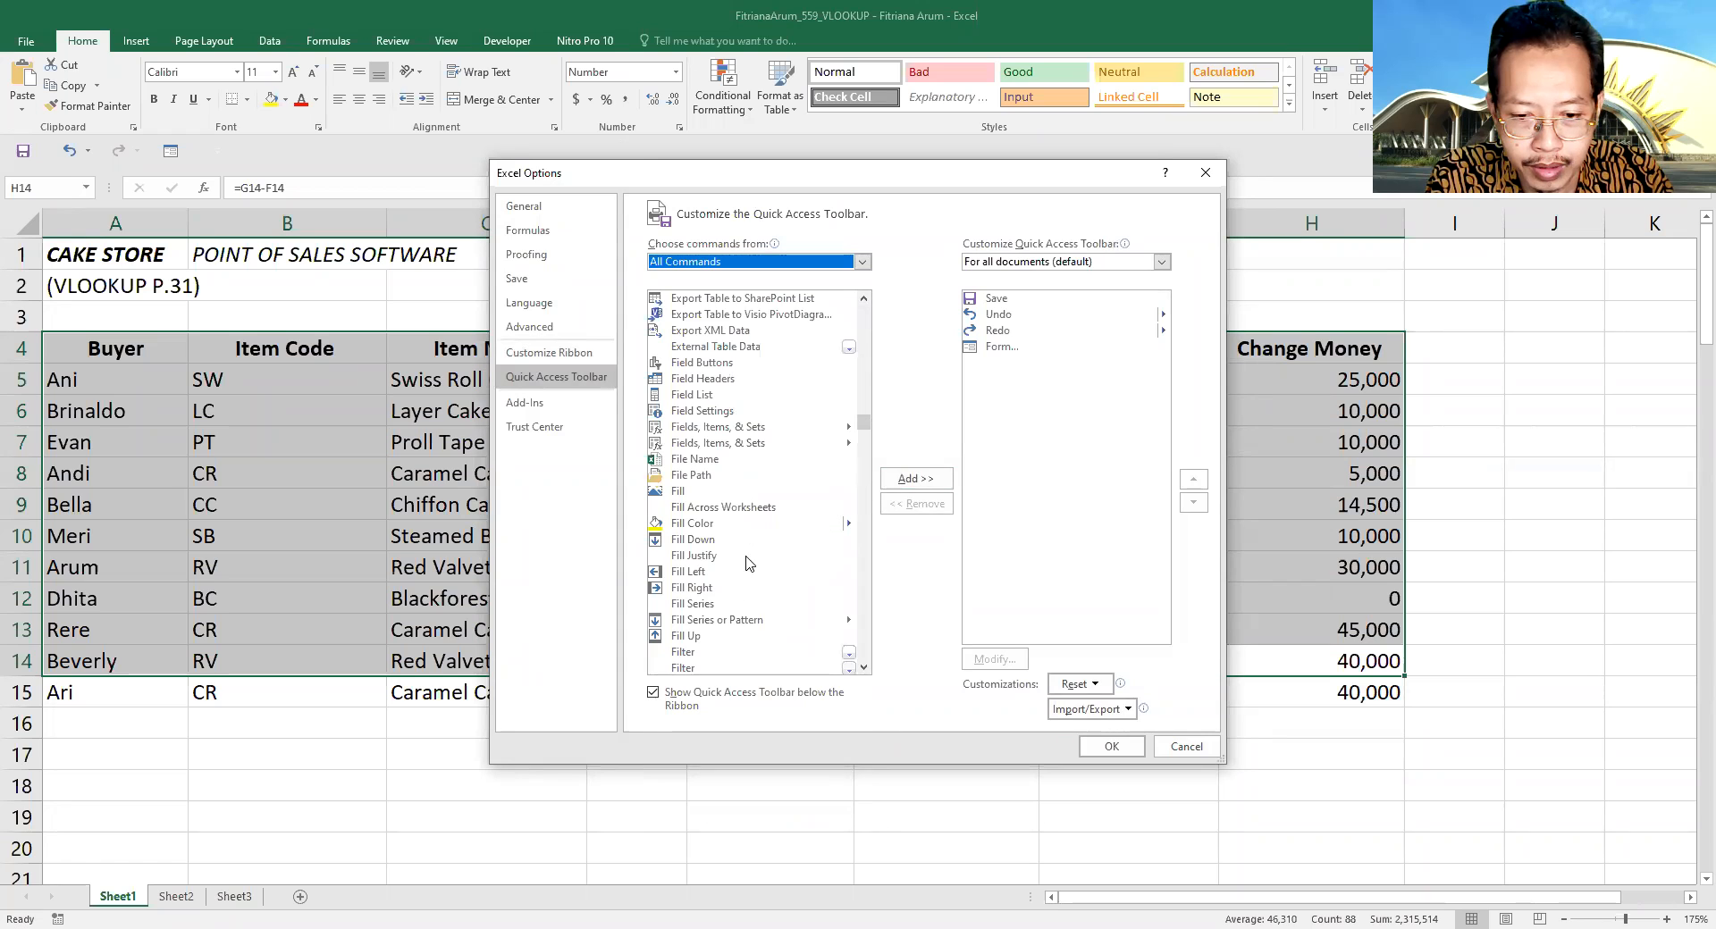
{"action": "scroll", "coordinate": [866, 640], "scroll_direction": "down", "scroll_amount": 8}
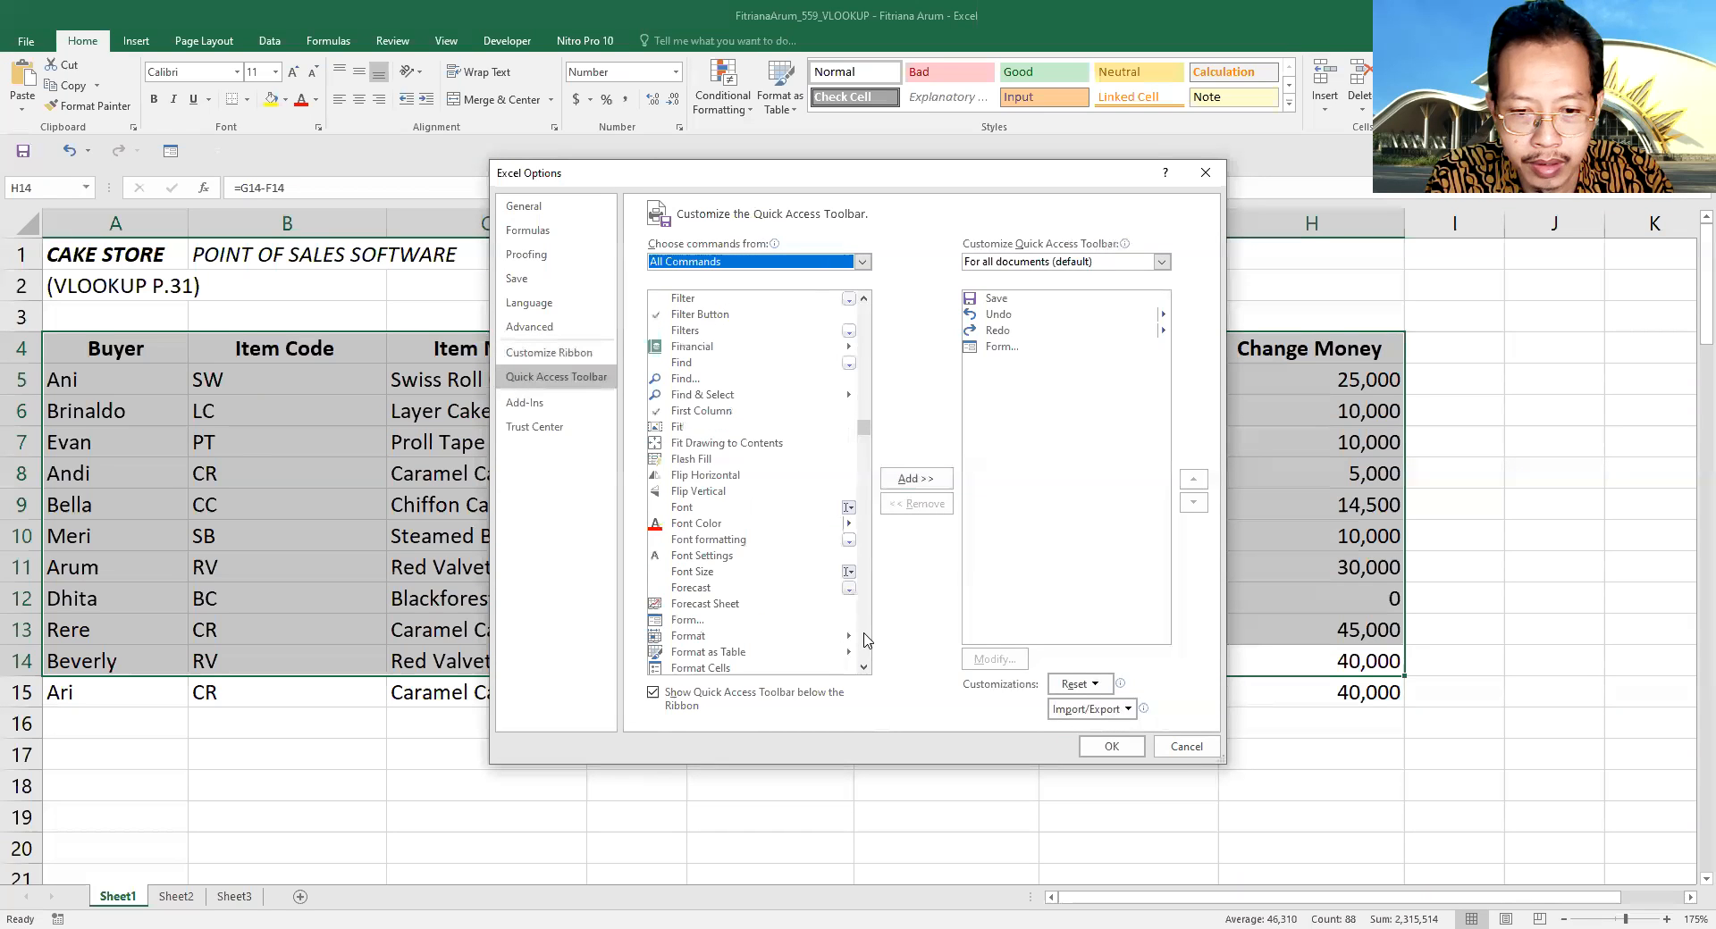
{"action": "left_click", "coordinate": [687, 621]}
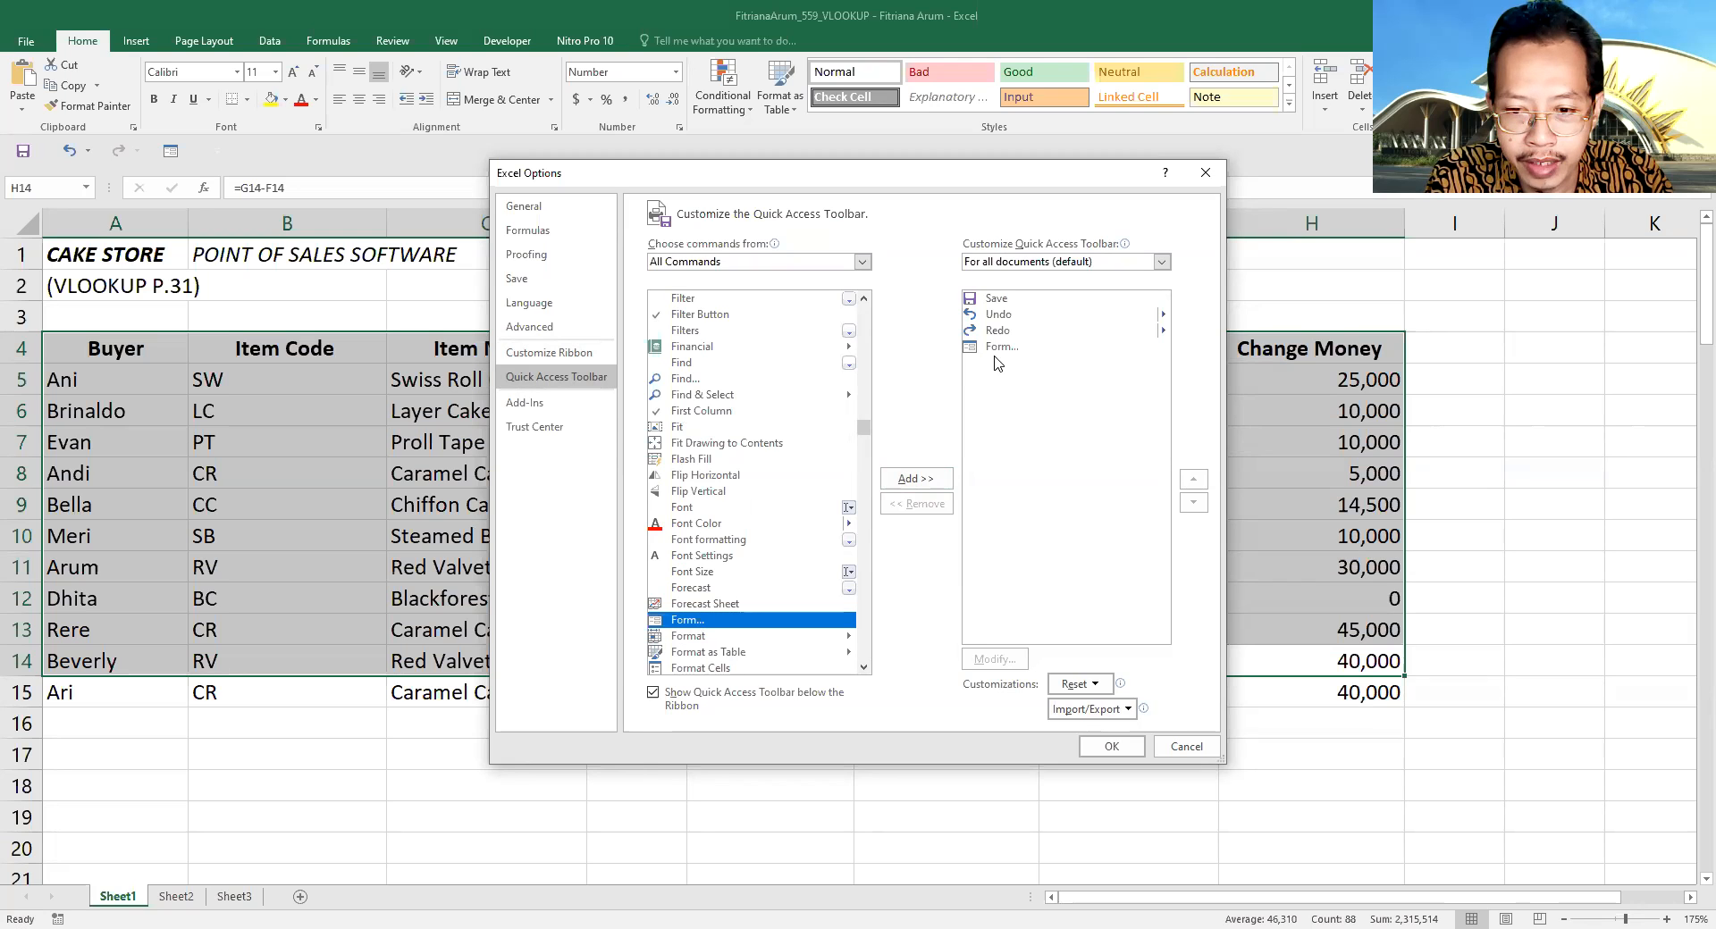
{"action": "left_click", "coordinate": [1111, 746]}
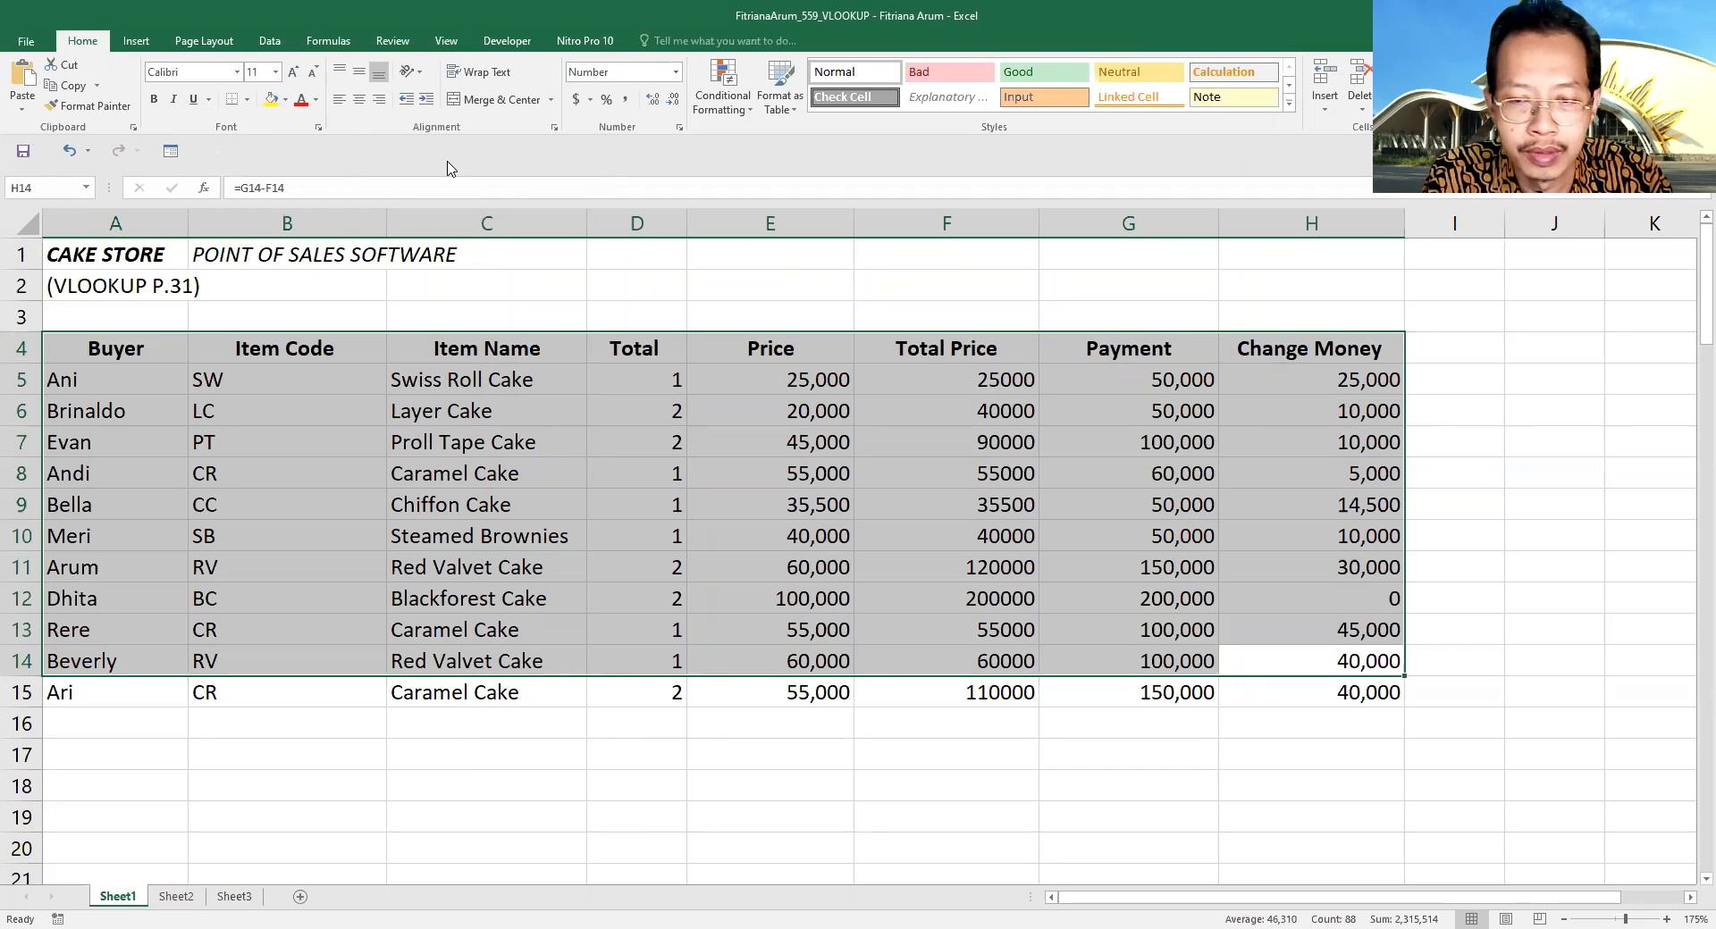
{"action": "left_click", "coordinate": [506, 598]}
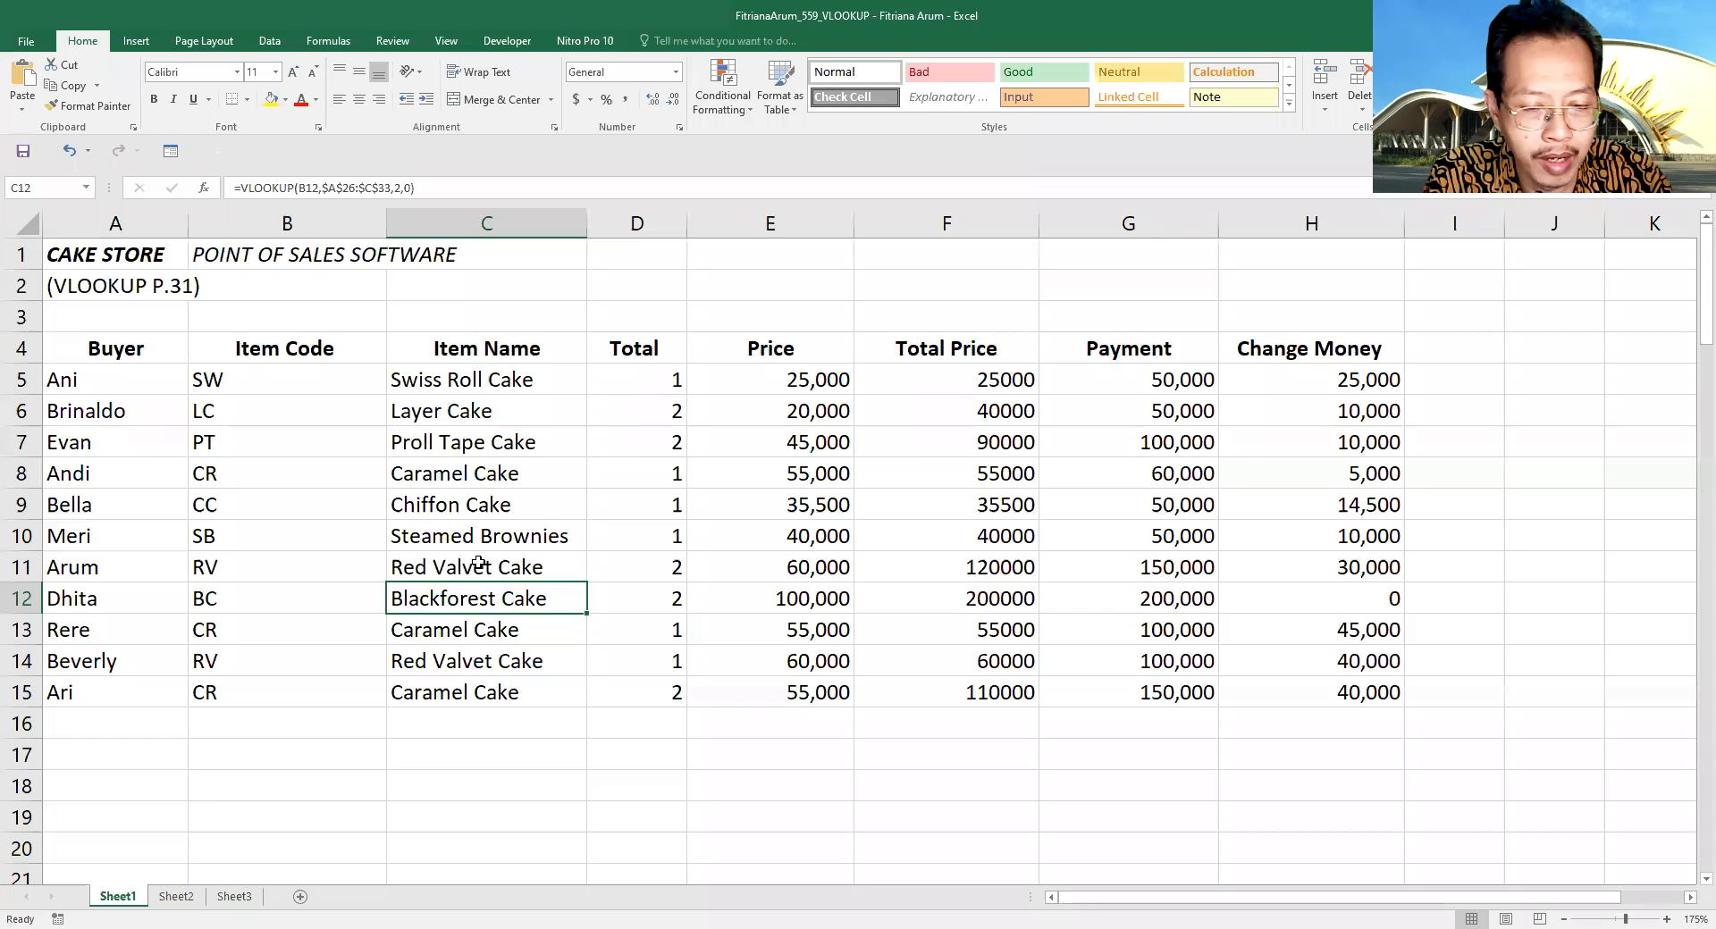